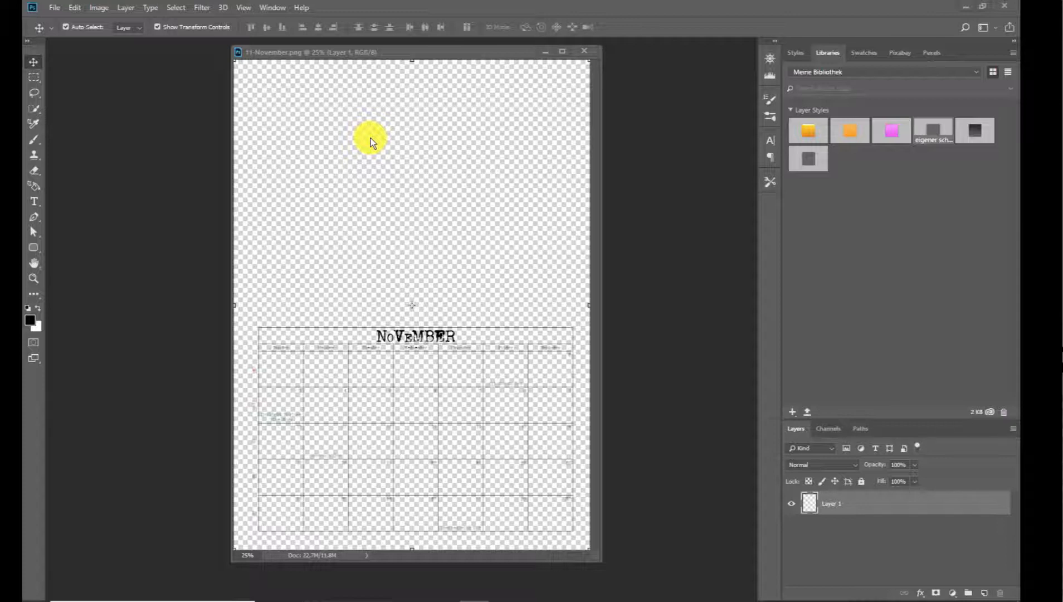
Step: Bring up the bubble.jpg and tree.jpg image windows and move tree.jpg partly clear of bubble.jpg
click(425, 178)
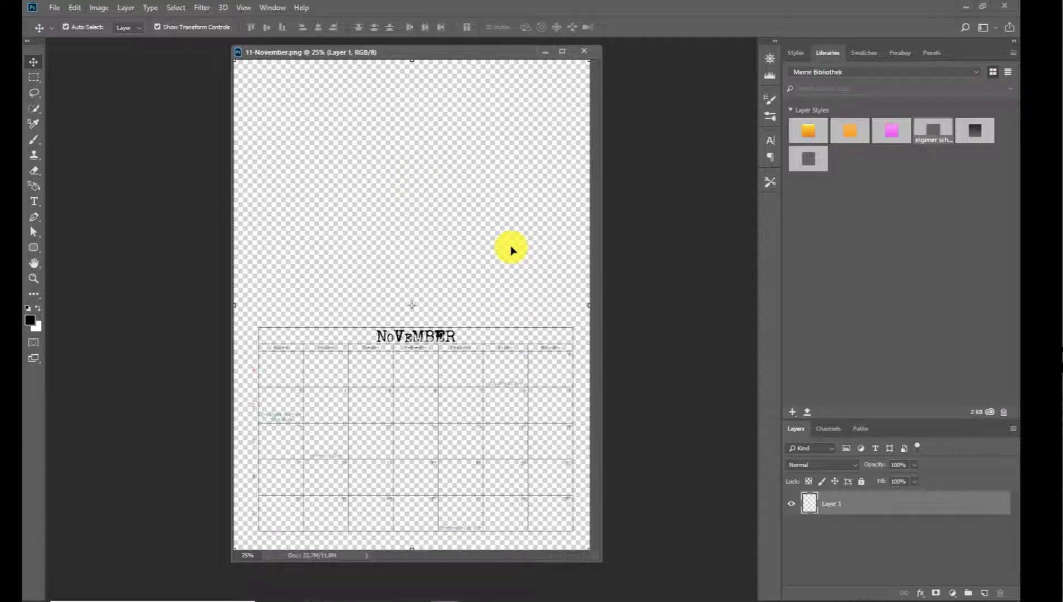
click(99, 8)
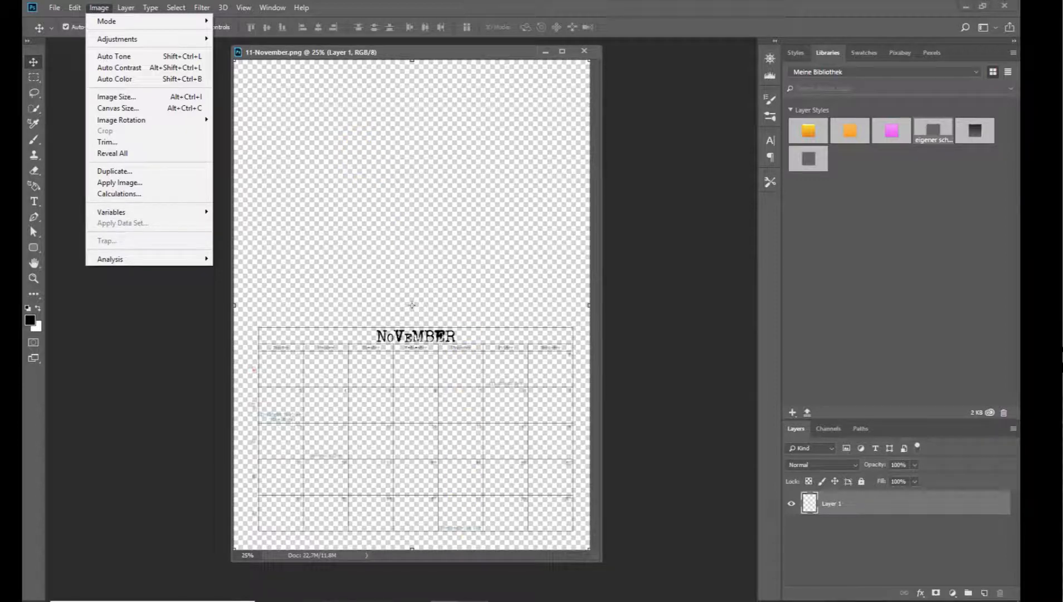
click(474, 600)
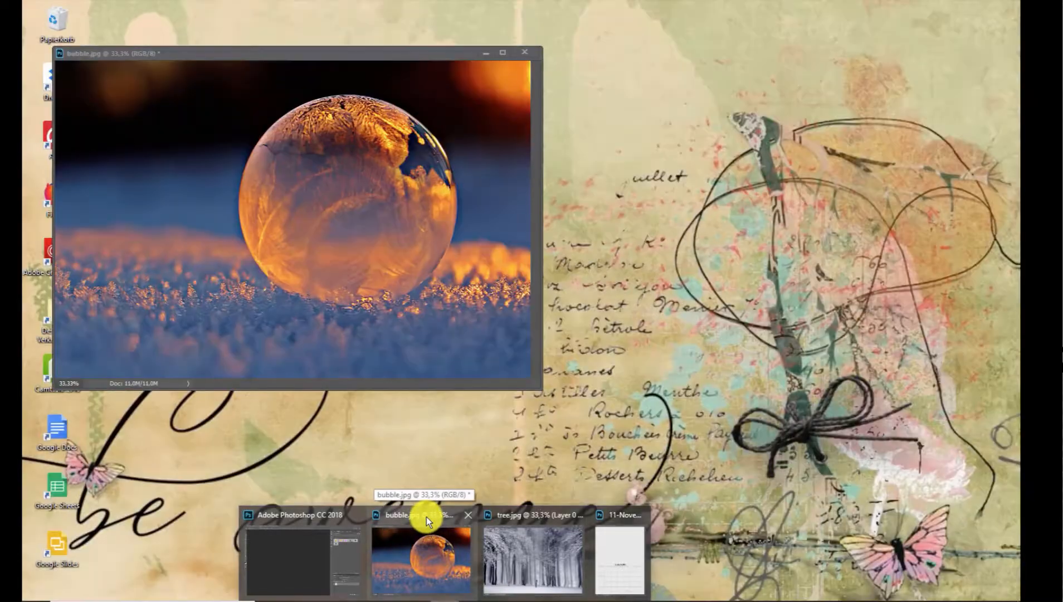
click(426, 518)
mouse_move(440, 599)
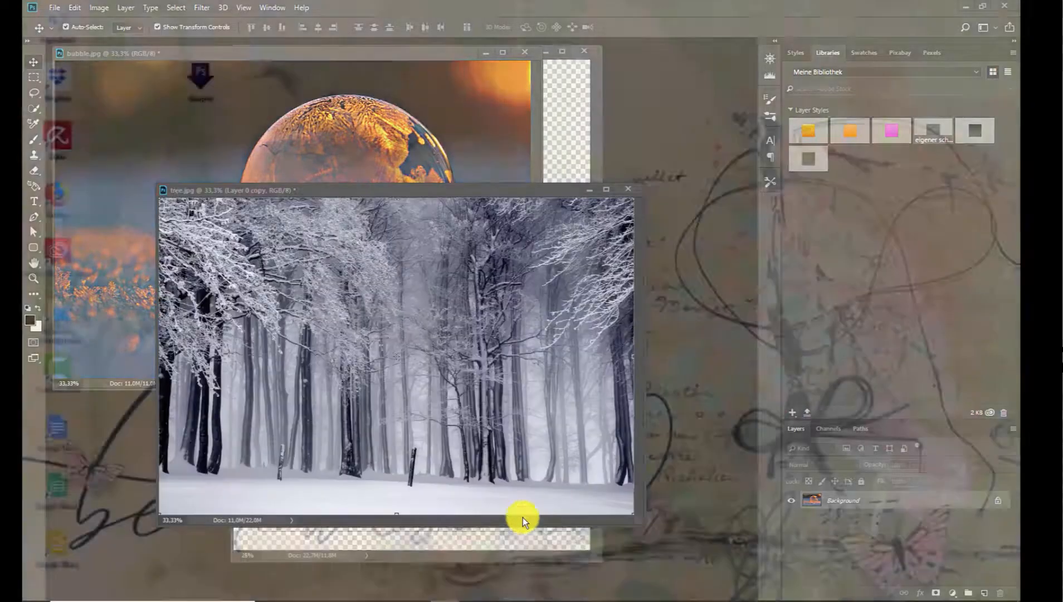
click(522, 518)
drag(496, 193, 571, 172)
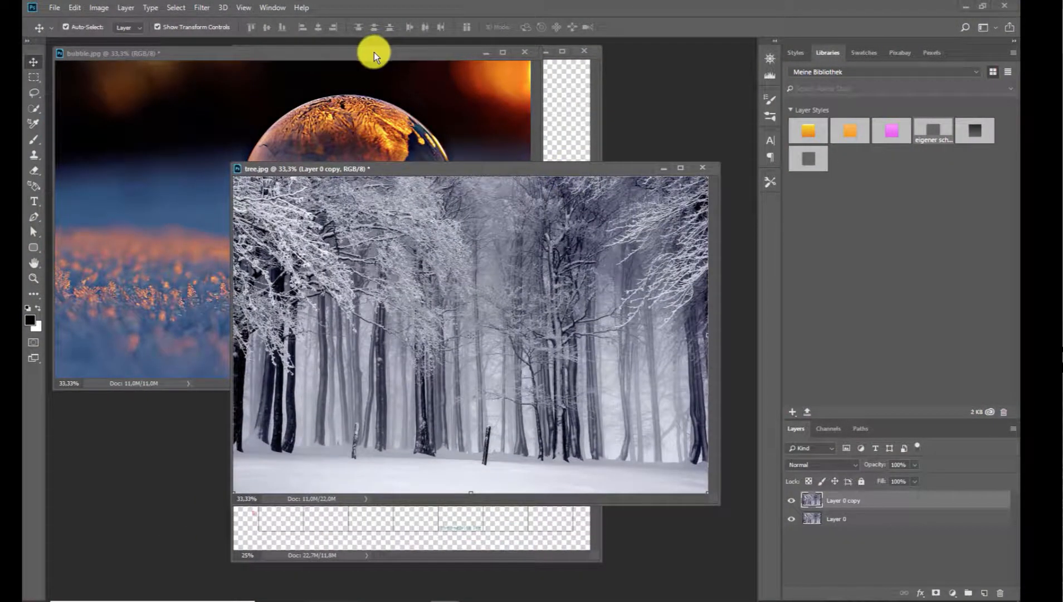
Step: Minimize the 11-November.png window, shift tree.jpg aside, and make bubble.jpg the active image
click(374, 52)
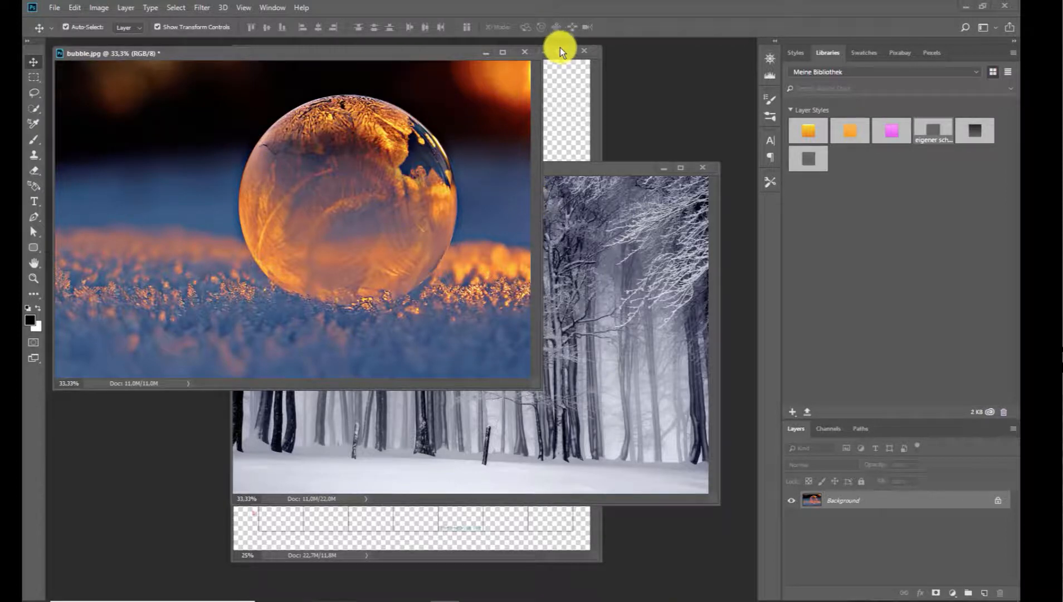
click(546, 52)
drag(582, 167, 638, 163)
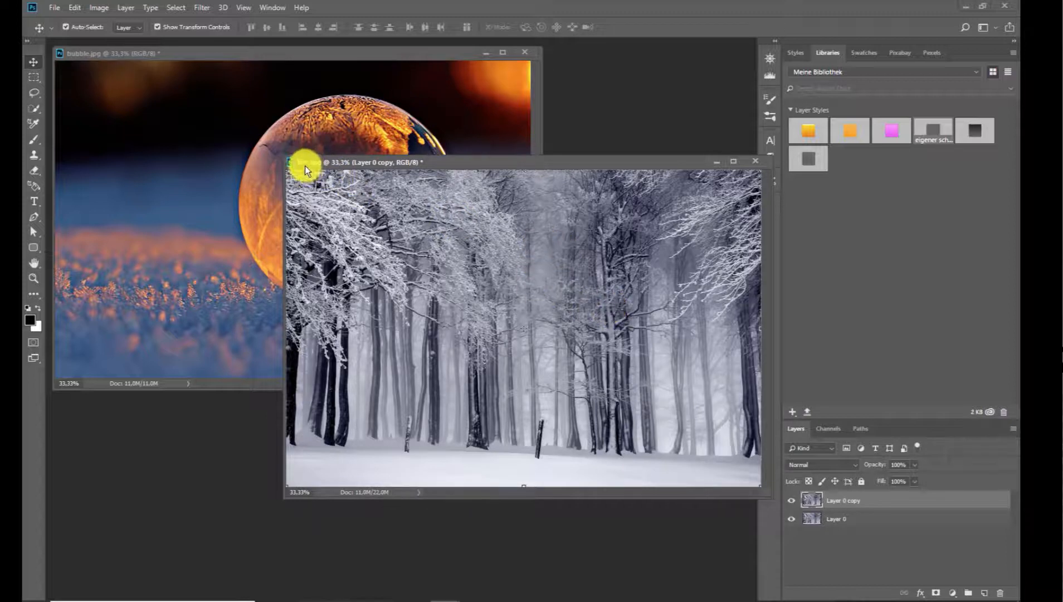
click(105, 63)
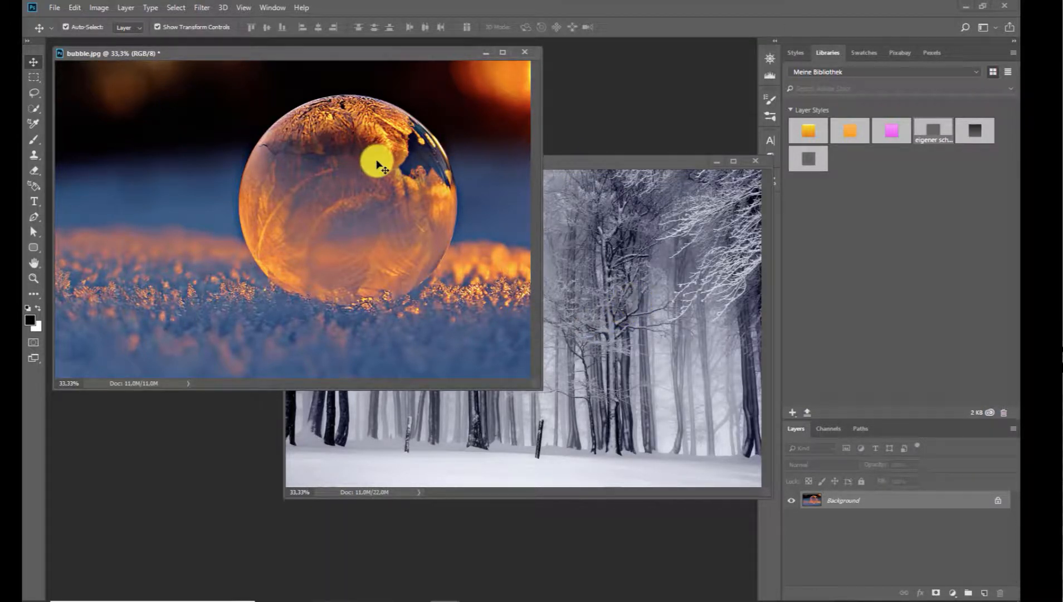
Step: Start Apply Image on bubble.jpg with tree.jpg as the source, comparing the blend with and without Invert and leaving Invert on
click(101, 9)
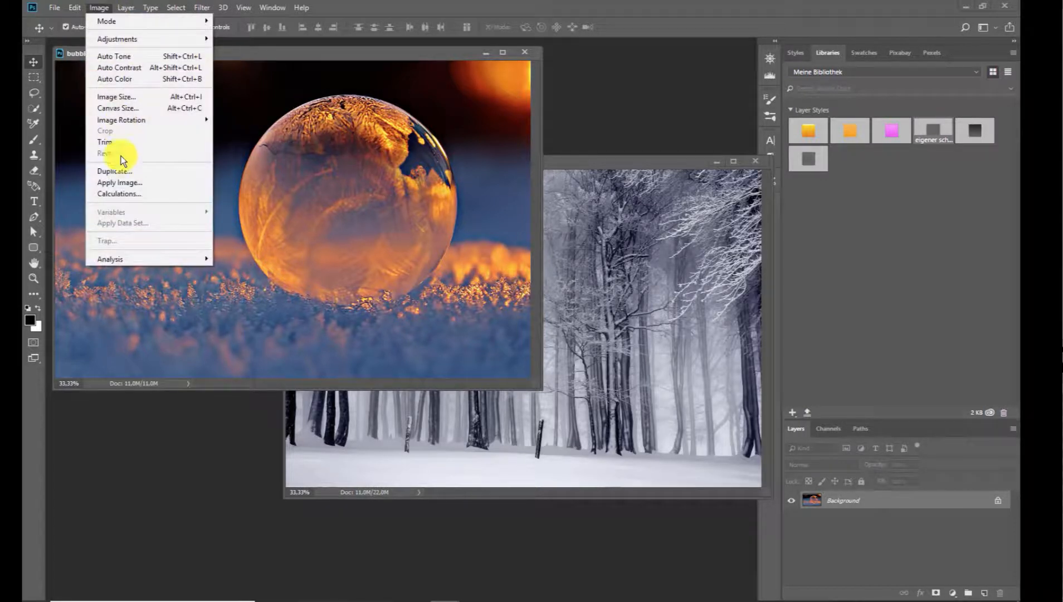
click(122, 183)
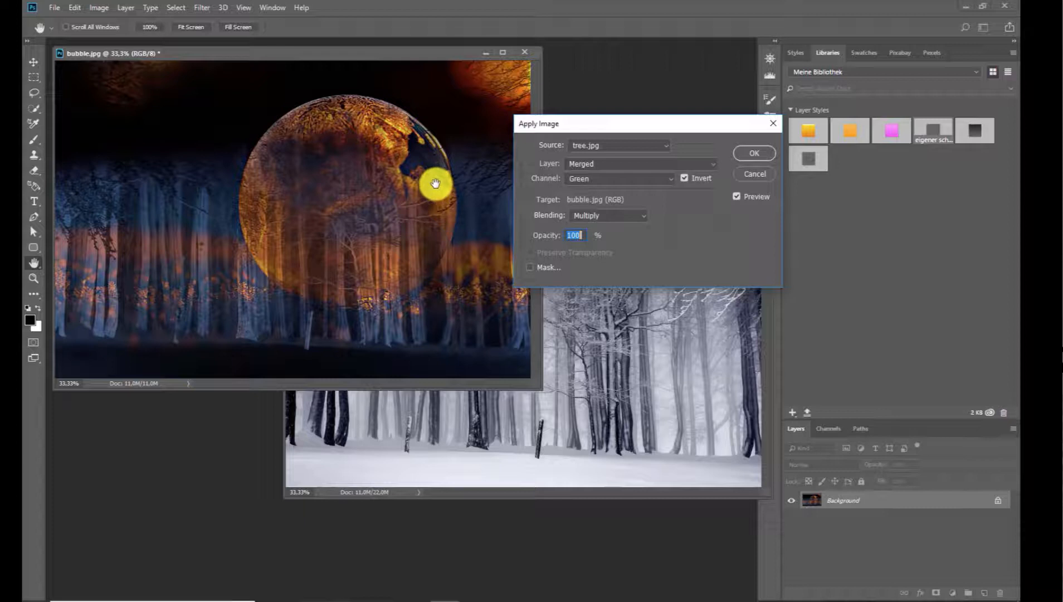
click(683, 178)
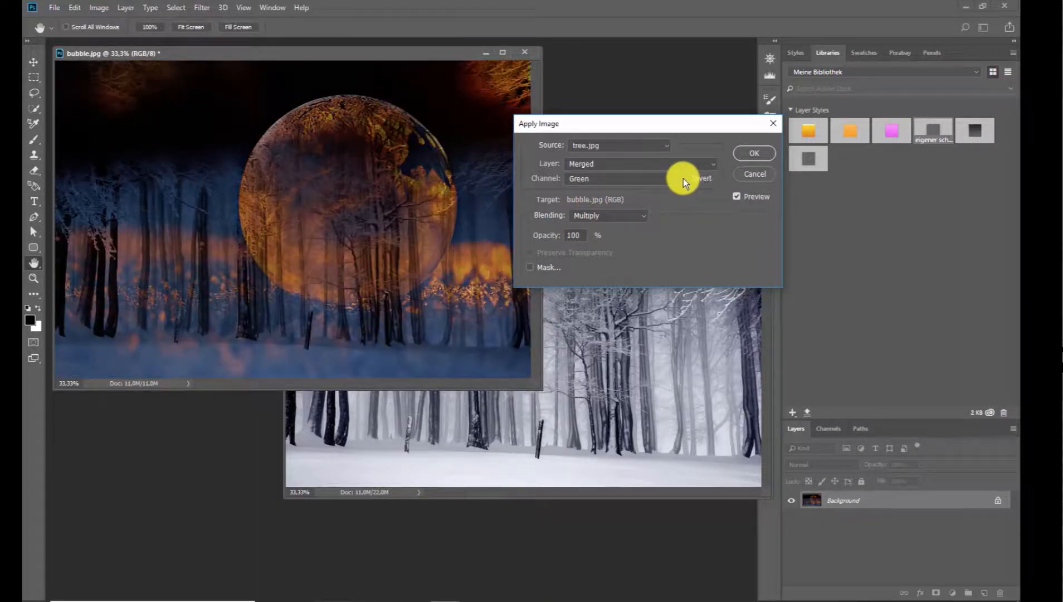
click(682, 178)
click(684, 178)
click(684, 179)
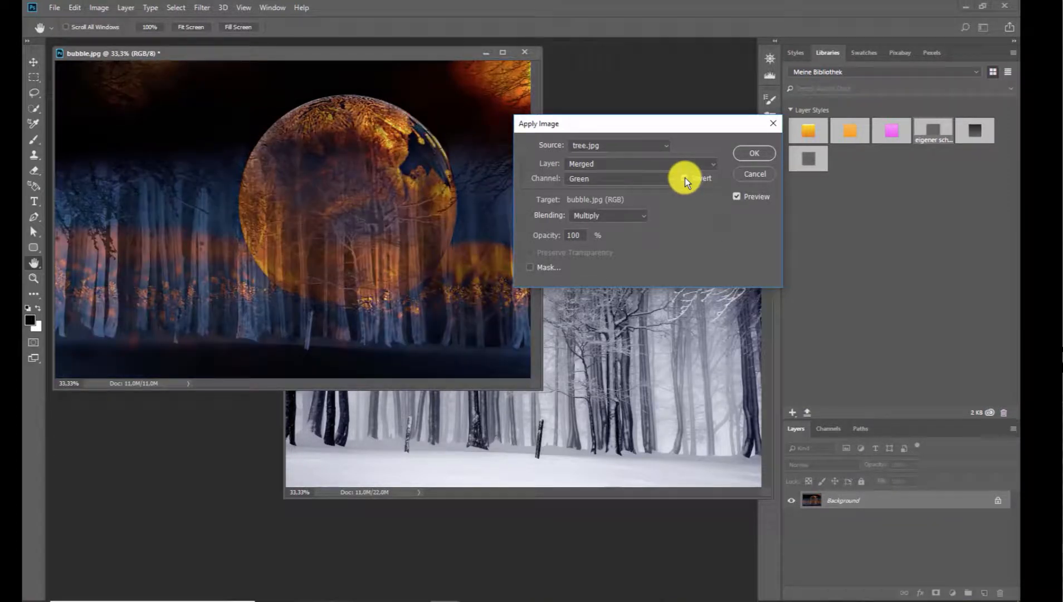
Step: Try blending modes such as Color Burn and Soft Light for the applied image, and return to Multiply
click(642, 216)
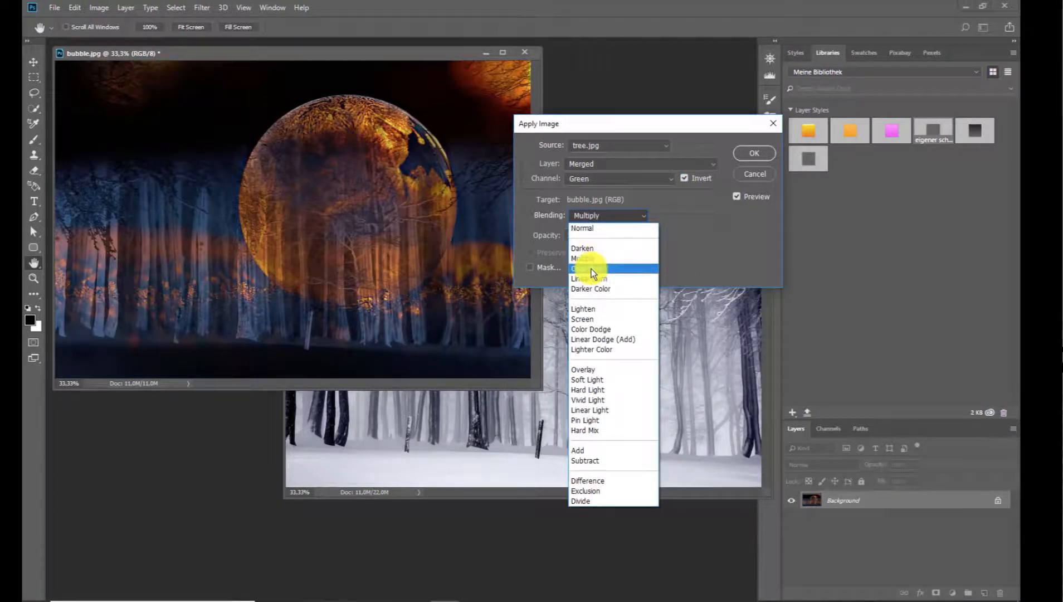
click(591, 268)
click(640, 219)
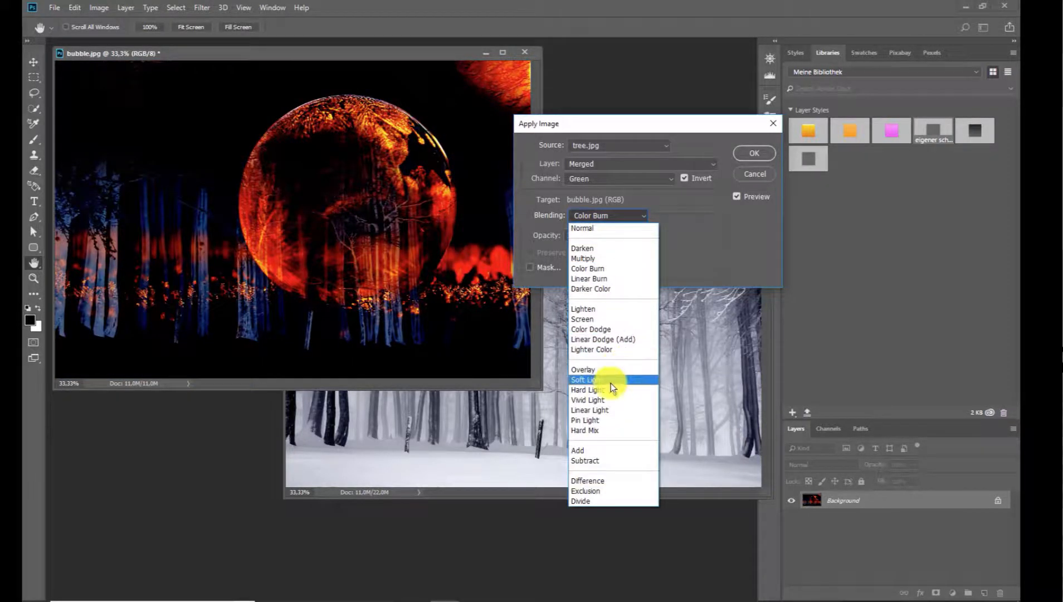
click(611, 383)
click(643, 216)
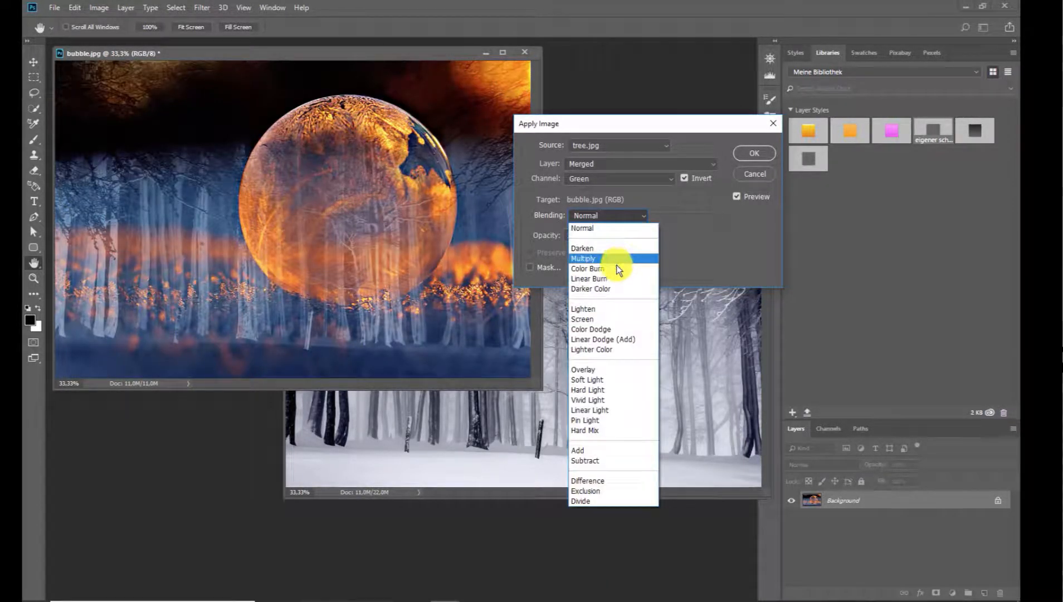
click(618, 259)
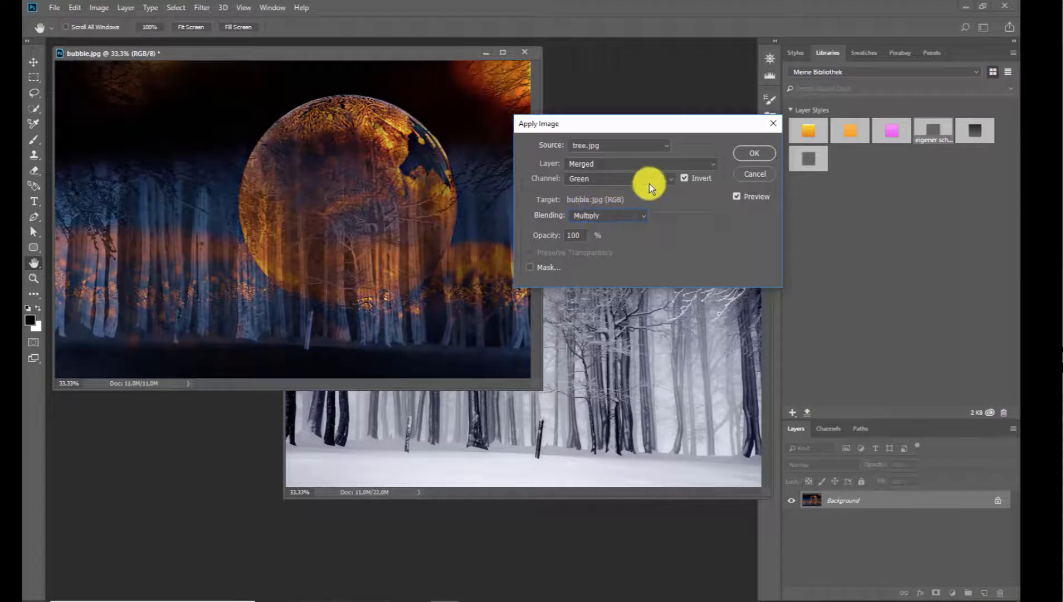
Step: Compare the Red, Green and Blue source channels of tree.jpg, ending with the channel set to RGB
click(651, 182)
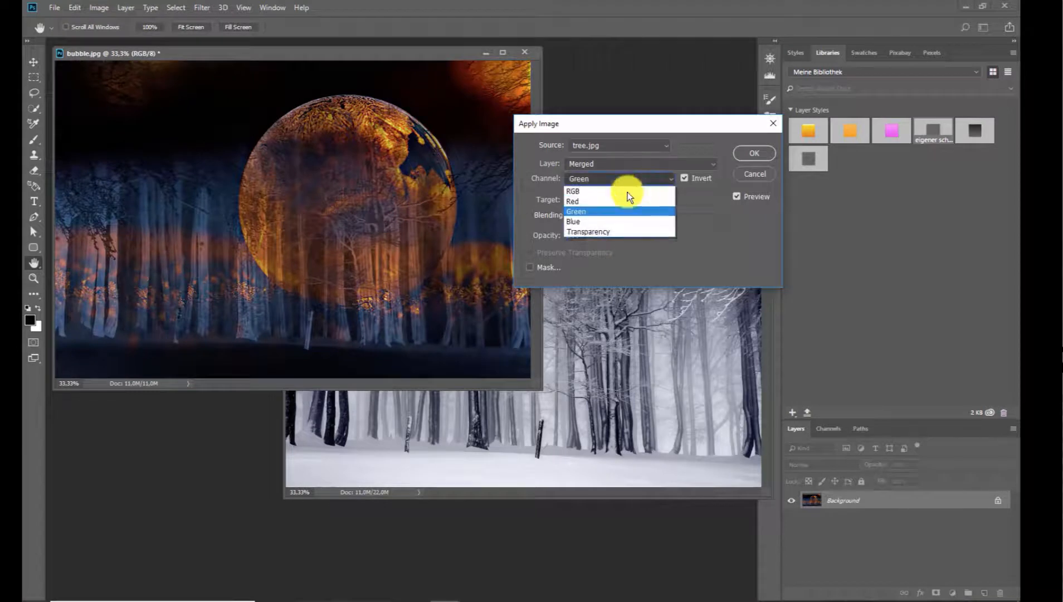
click(584, 202)
click(592, 182)
click(592, 211)
click(595, 182)
click(598, 222)
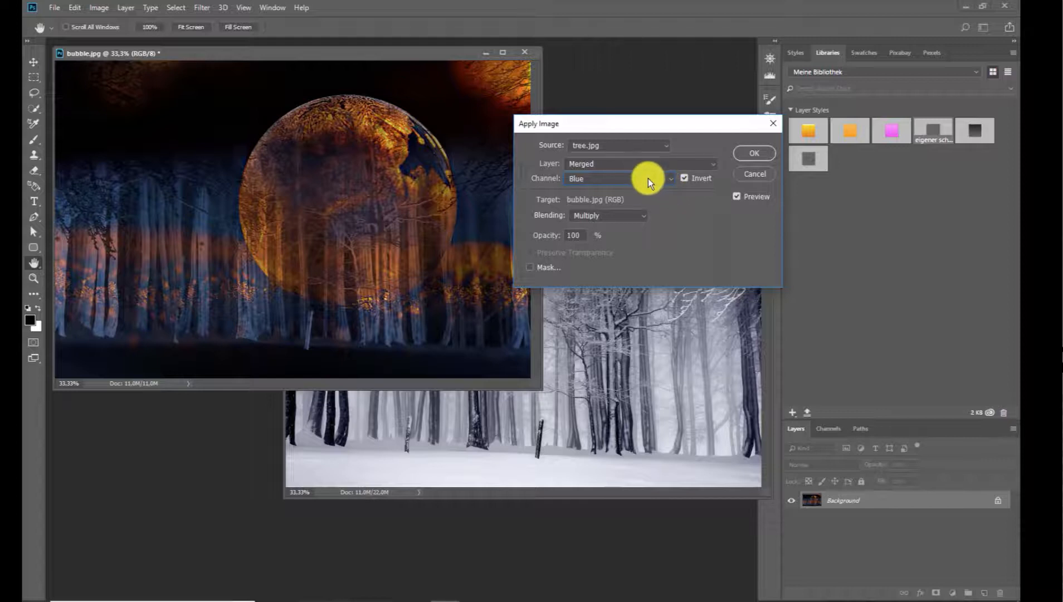
click(647, 179)
click(630, 192)
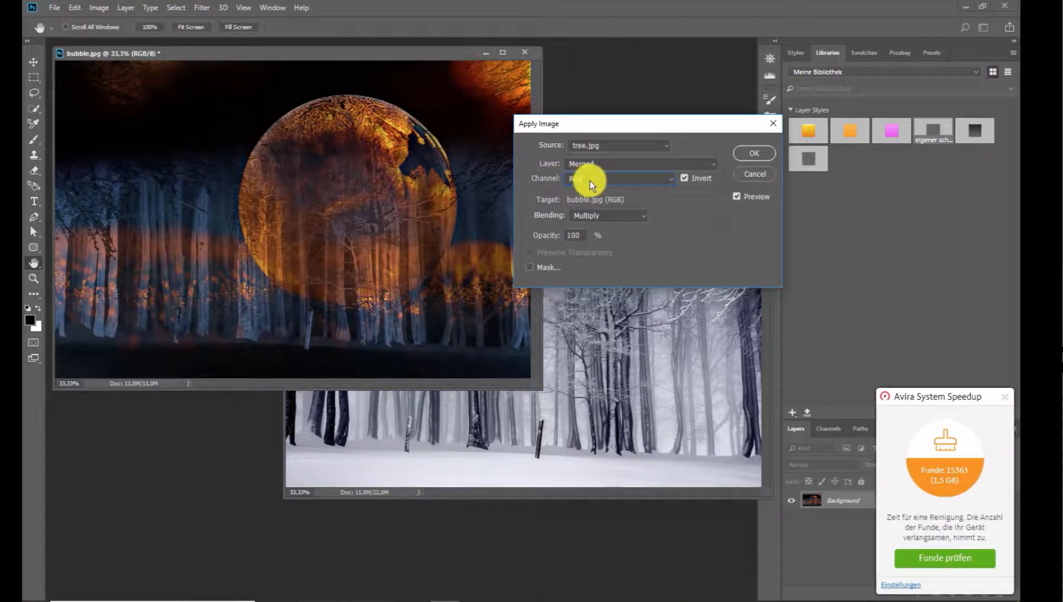
Step: Enable a mask based on the bubble.jpg Background layer and try its Red, Green and Blue channels
click(530, 268)
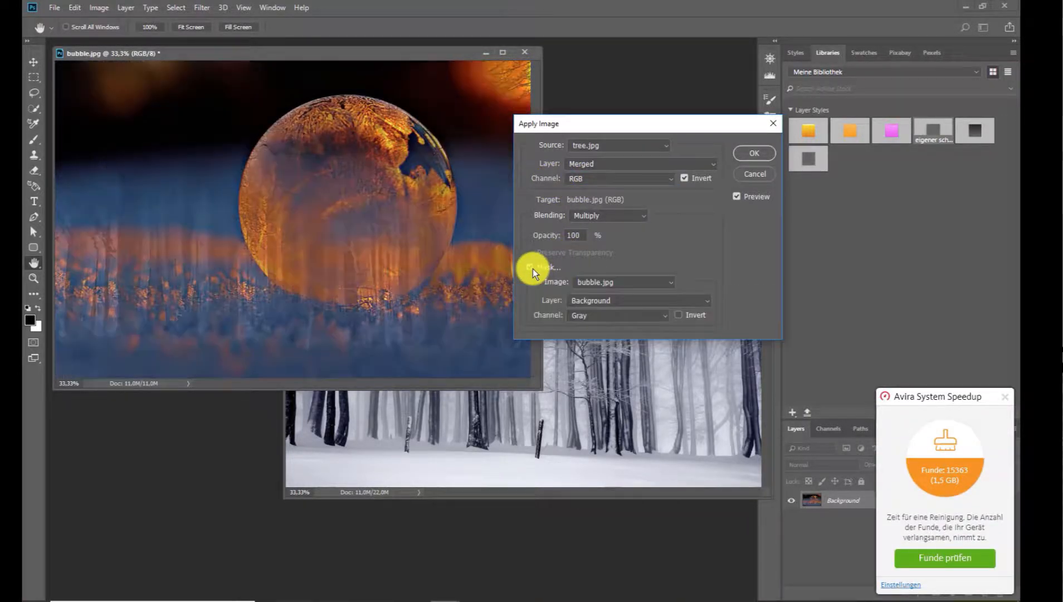
click(638, 318)
click(609, 339)
click(606, 317)
click(603, 349)
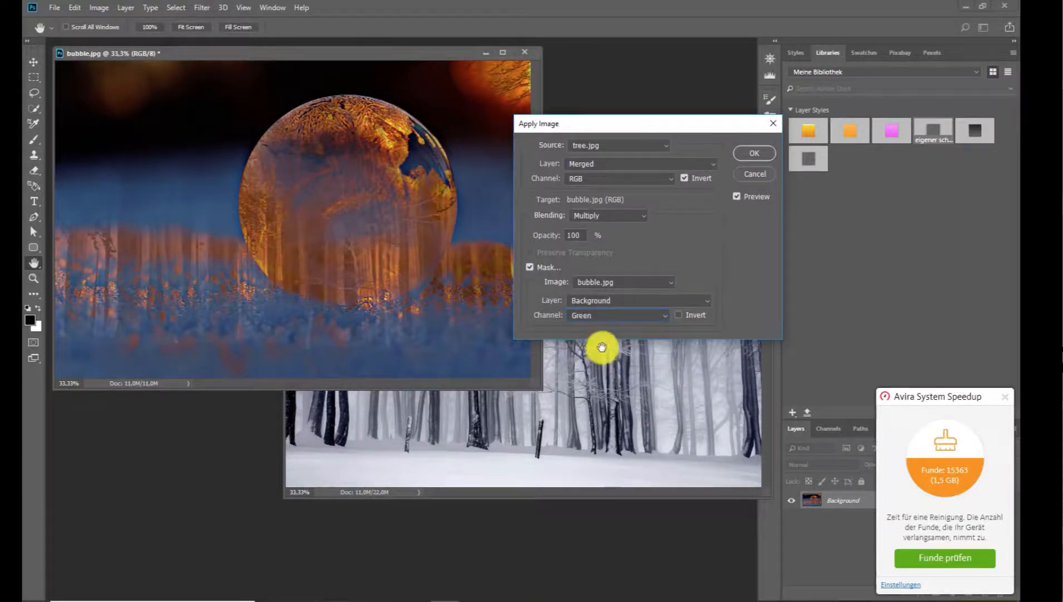
click(601, 320)
click(602, 357)
click(601, 358)
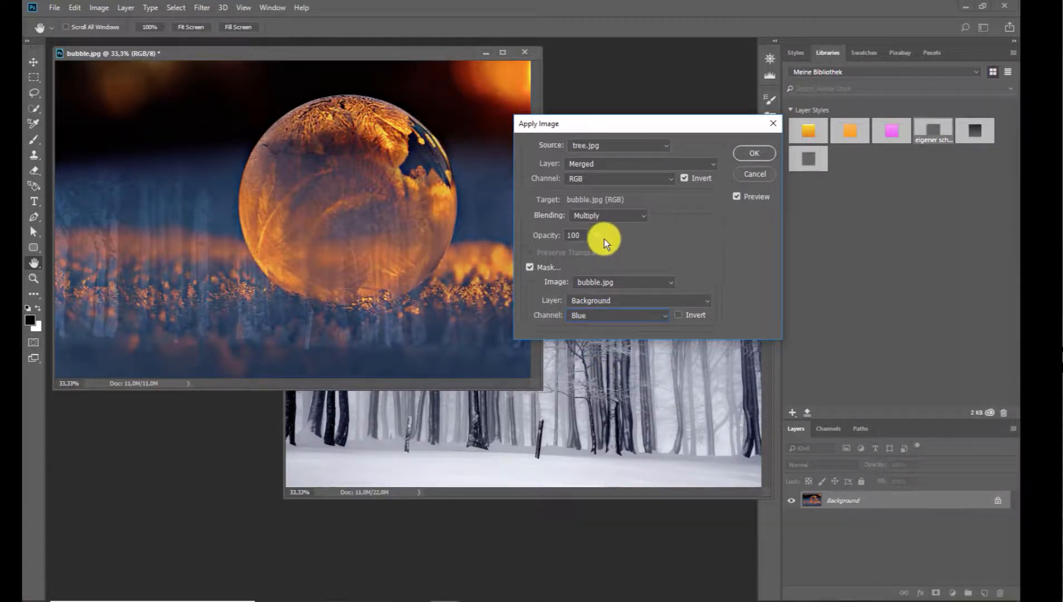
Step: Compare the blend with and without the Blue channel mask, and try inverting the mask
click(528, 267)
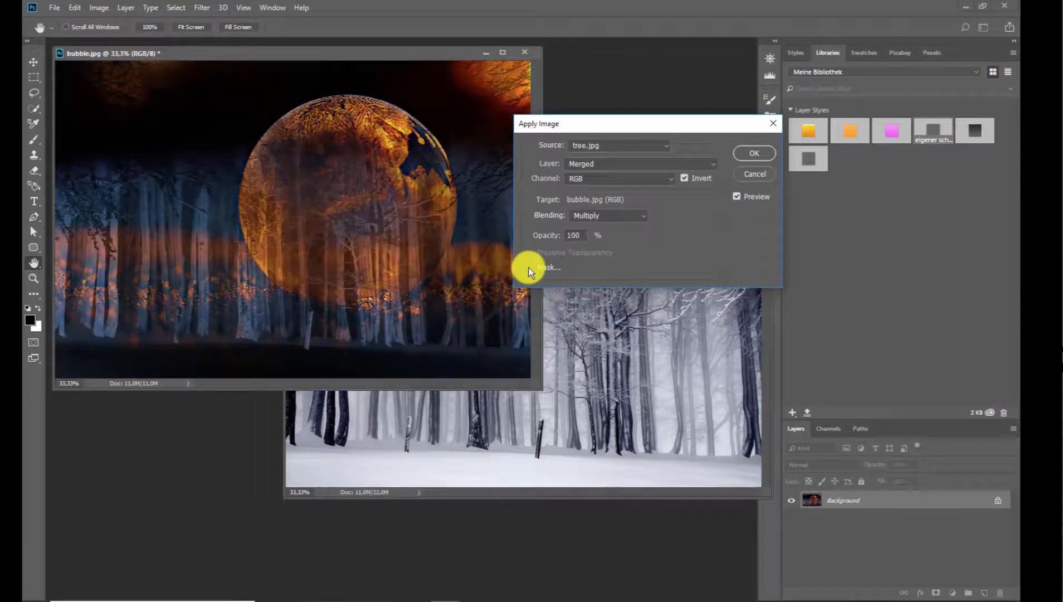
click(530, 267)
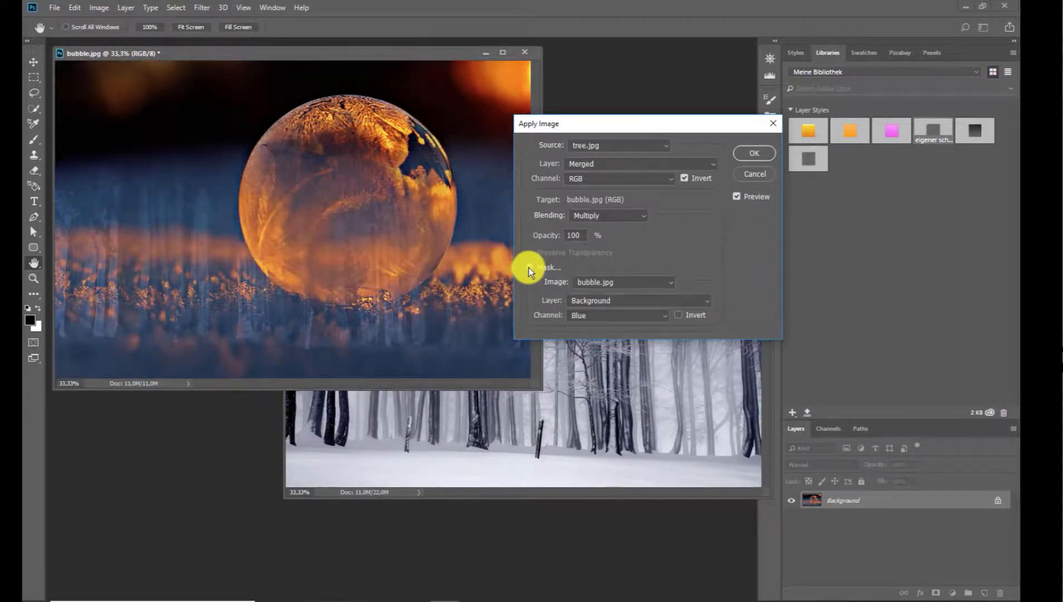
click(678, 315)
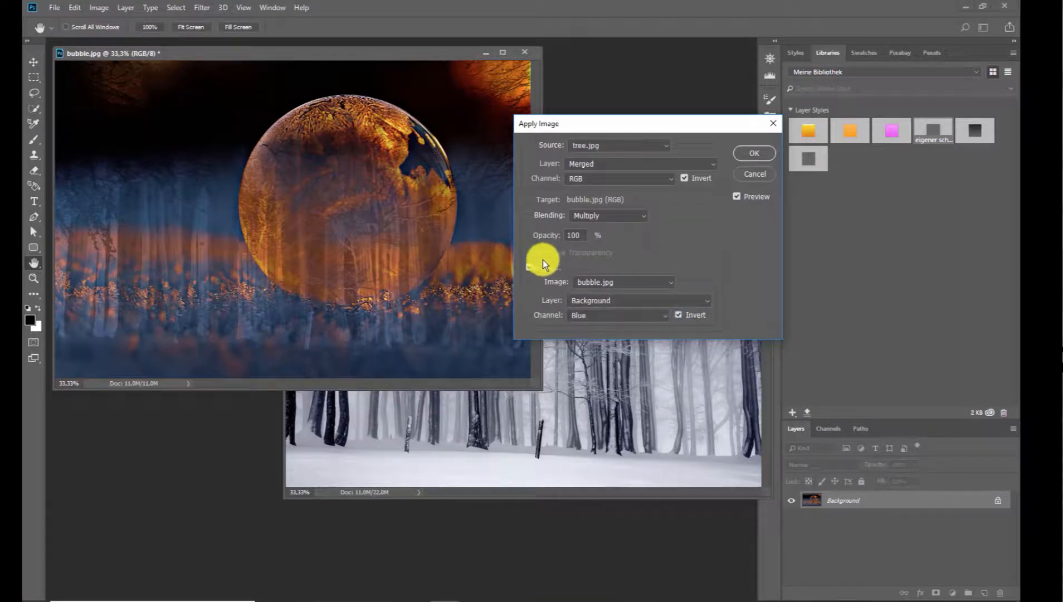
Step: Turn the mask off, apply the tree.jpg blend to bubble.jpg, and unlock its Background layer
click(530, 267)
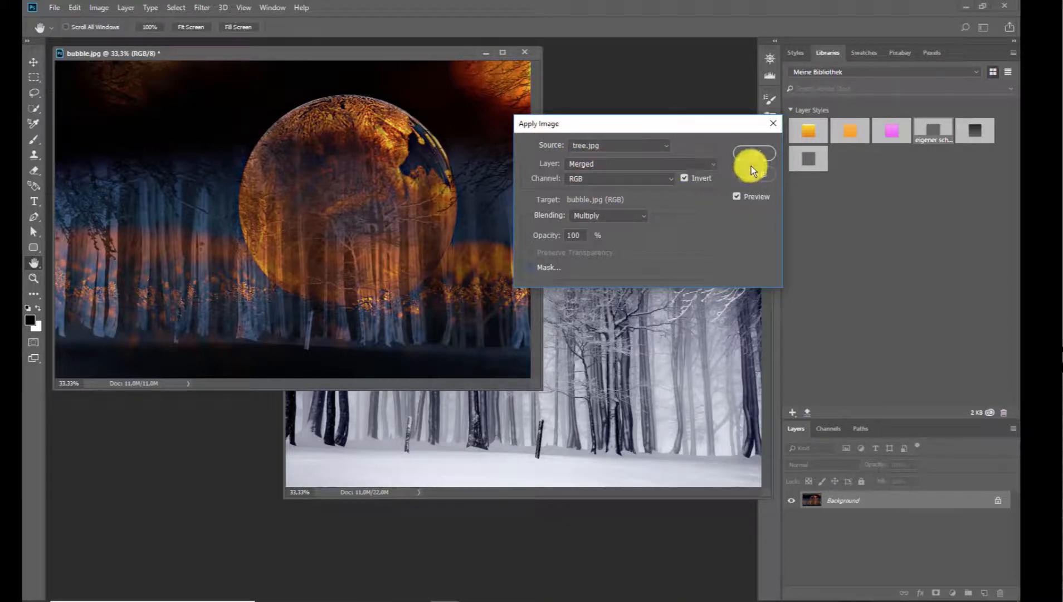
click(758, 151)
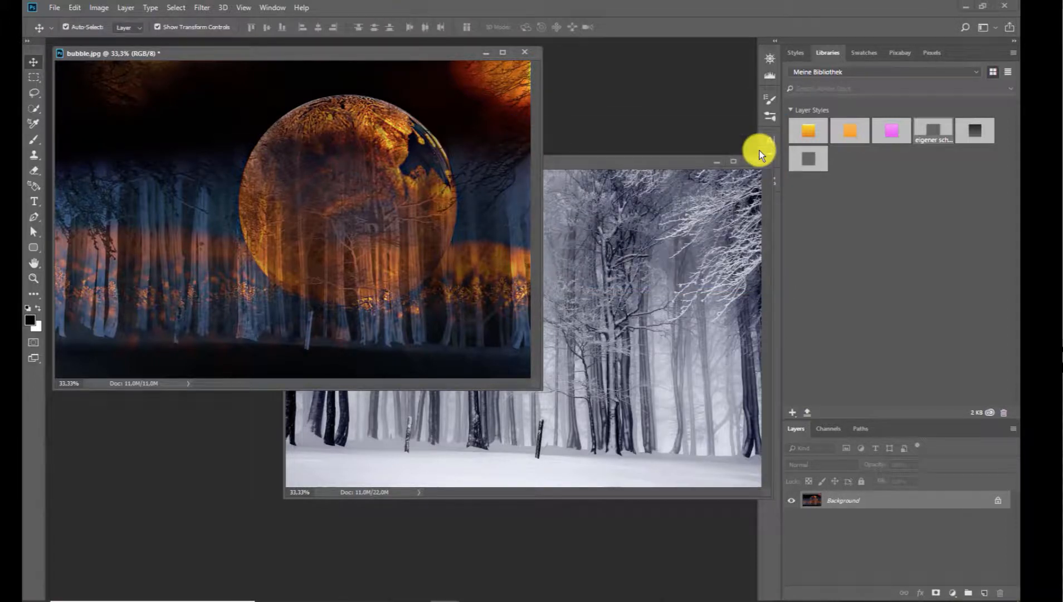
click(998, 499)
Step: Minimize the tree.jpg window and restore the 11-November.png calendar
click(717, 163)
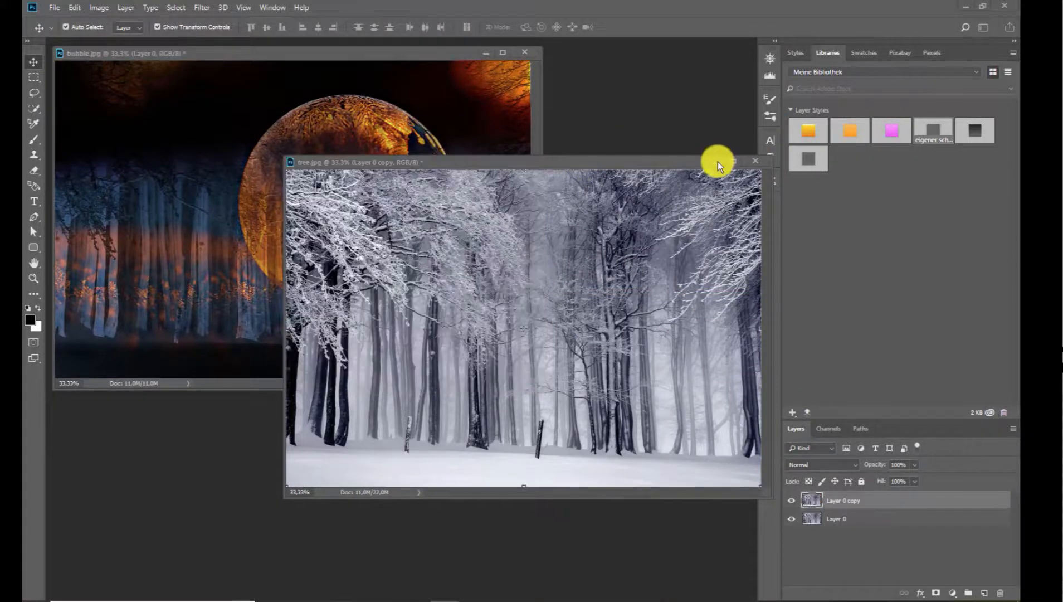
click(717, 162)
mouse_move(449, 597)
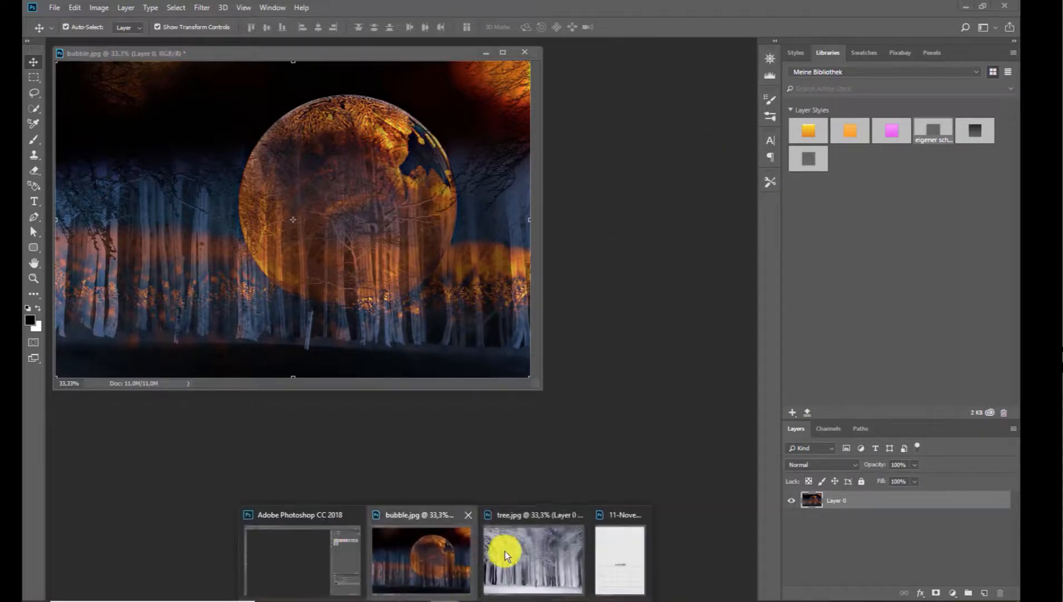
click(612, 523)
Step: Minimize bubble.jpg and dock 11-November.png in the main workspace, fitted to the screen
drag(466, 64, 514, 65)
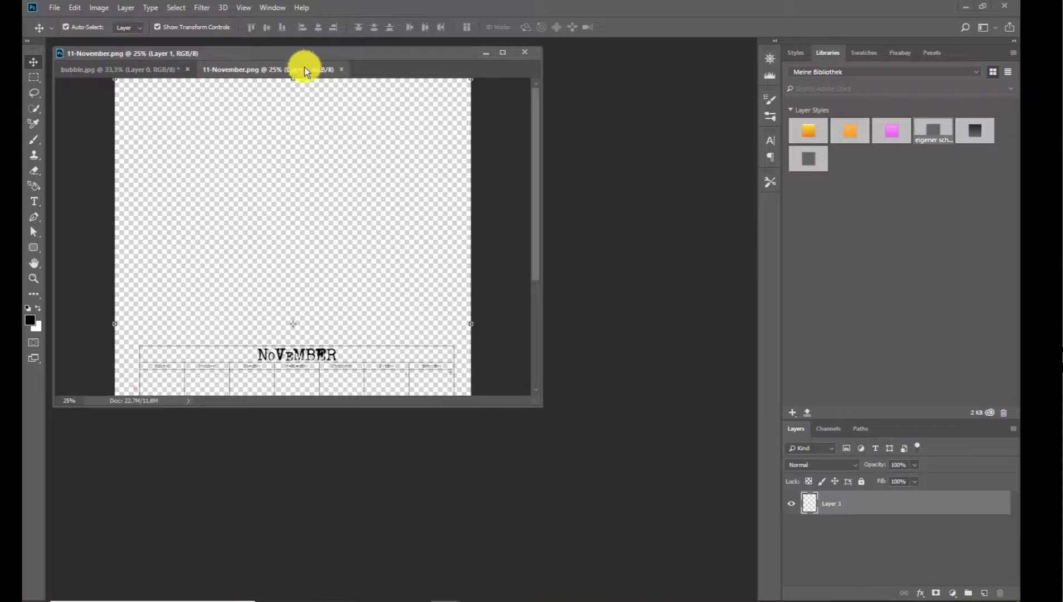
drag(304, 68, 714, 188)
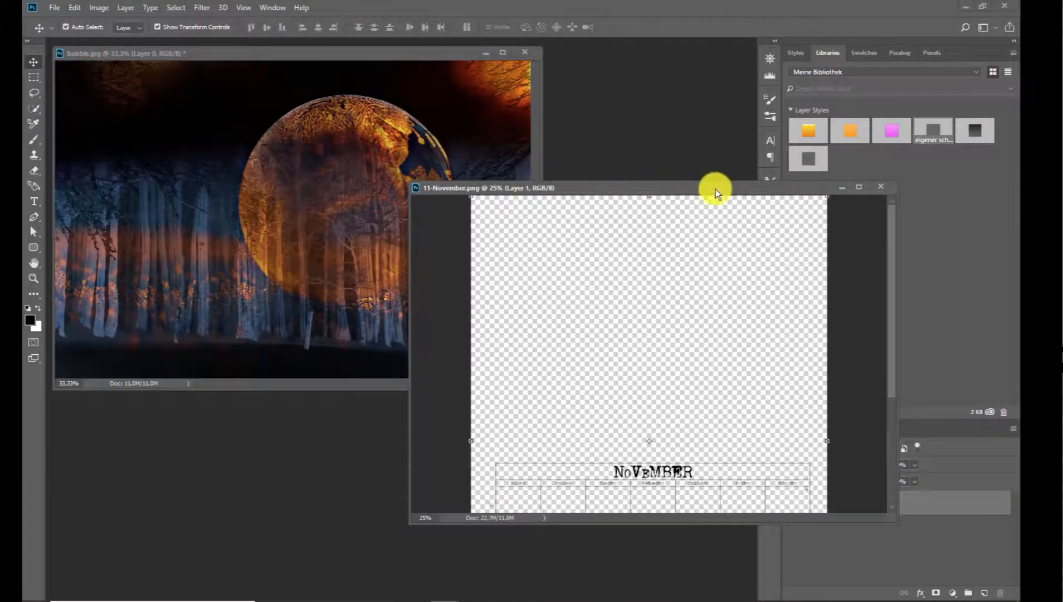
click(485, 52)
drag(600, 186, 415, 45)
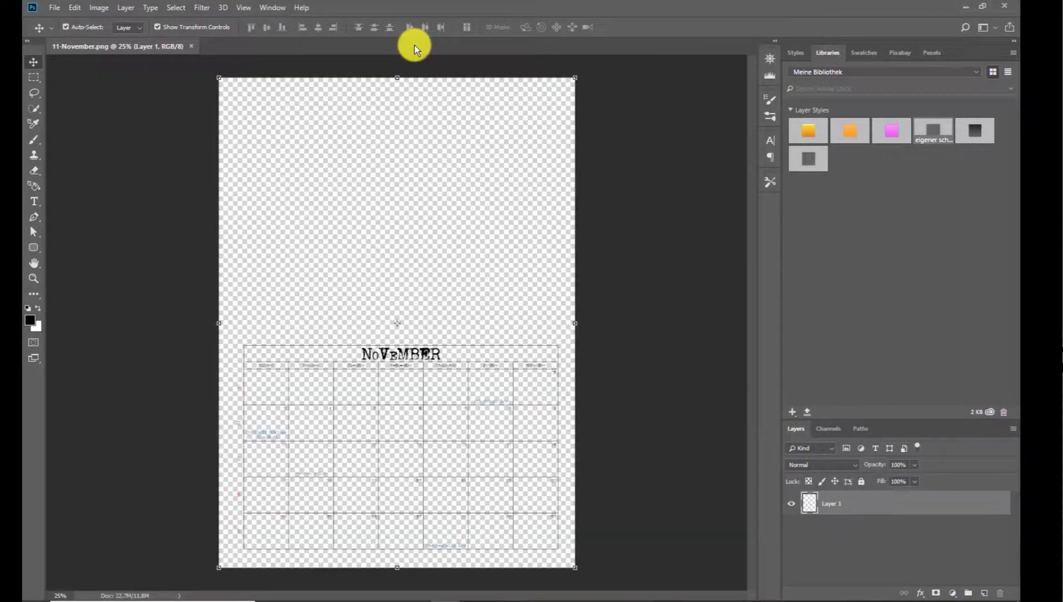
key(ctrl+0)
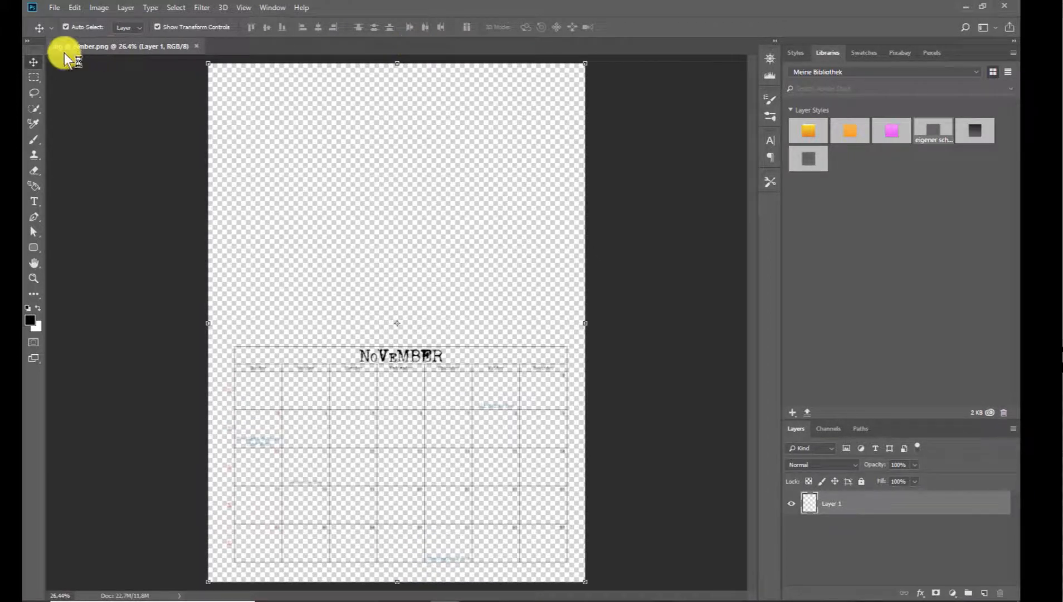
Step: Open the nbk-indiansummer-PP-blurredcanvas5 paper from the artjourney 2018 September collection's blurredcanvas folder
click(54, 9)
click(69, 33)
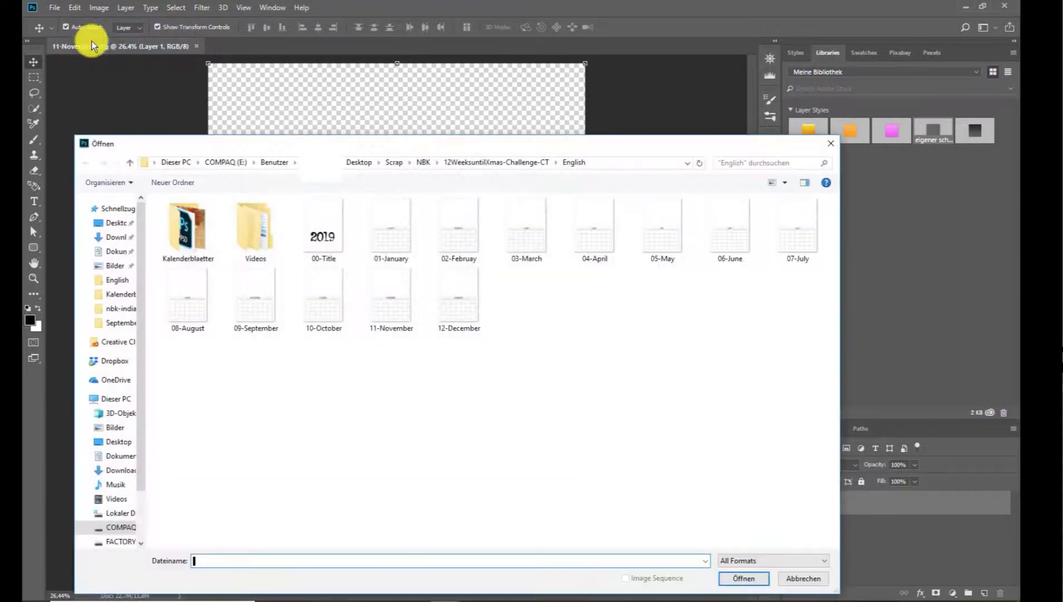
click(426, 162)
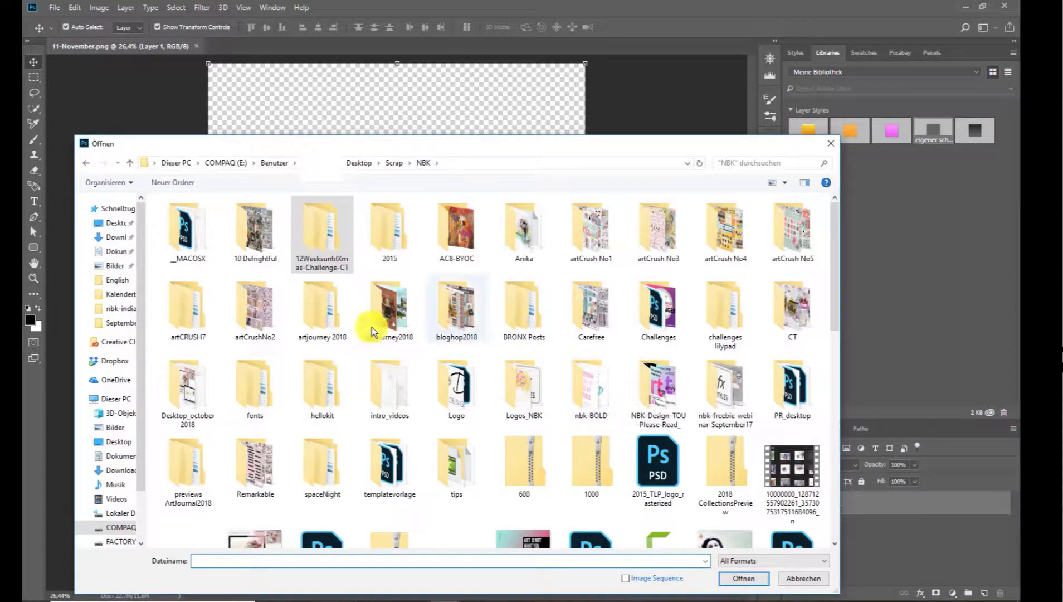
double_click(329, 322)
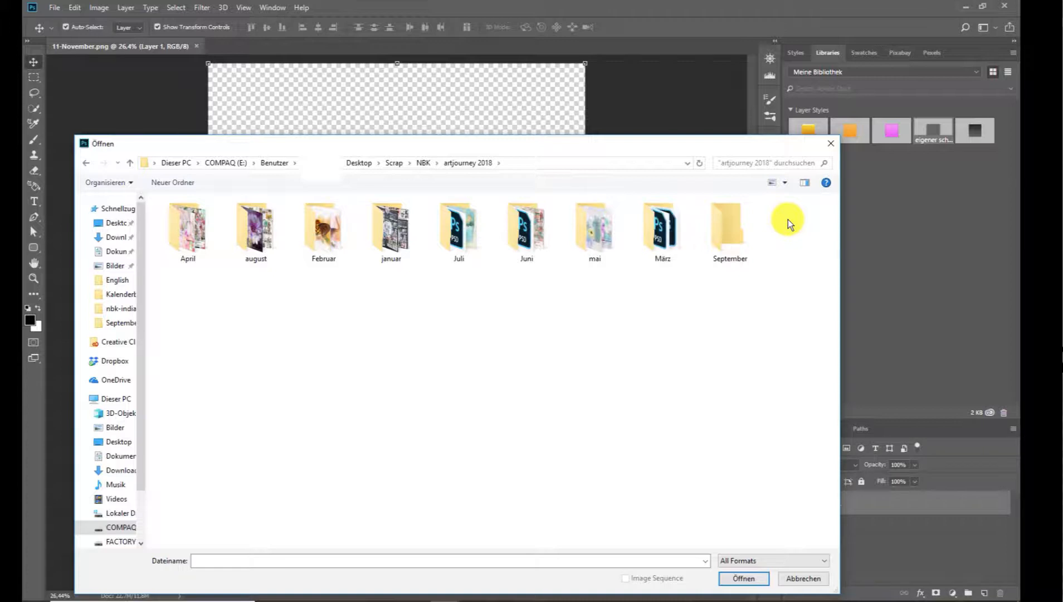
double_click(733, 222)
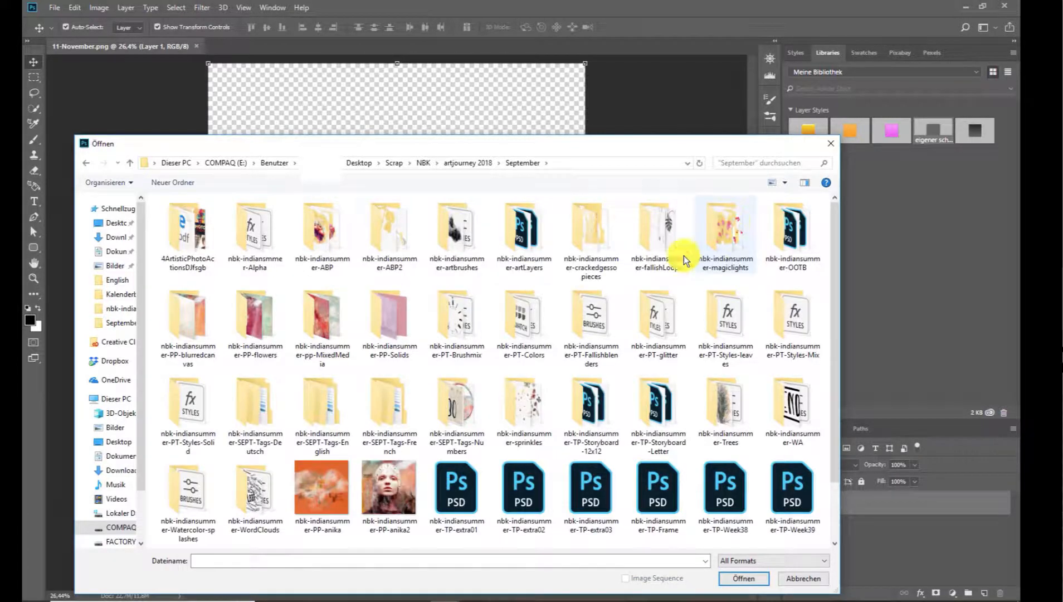
double_click(206, 323)
click(466, 242)
double_click(466, 243)
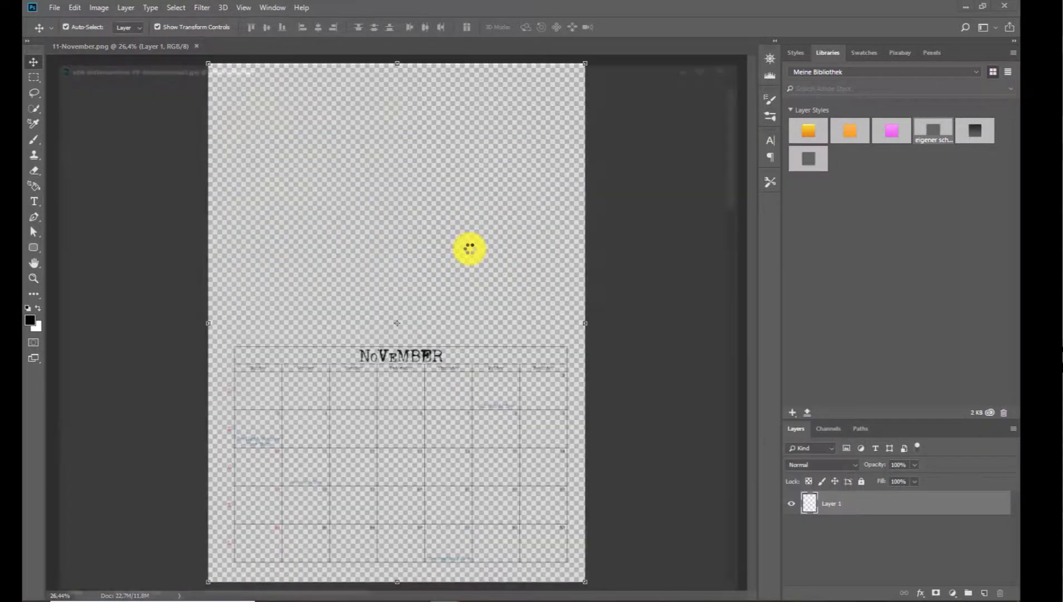
Step: Copy the orange paper into 11-November.png, cover the whole page with it, and place its layer beneath the calendar grid
drag(237, 211, 484, 212)
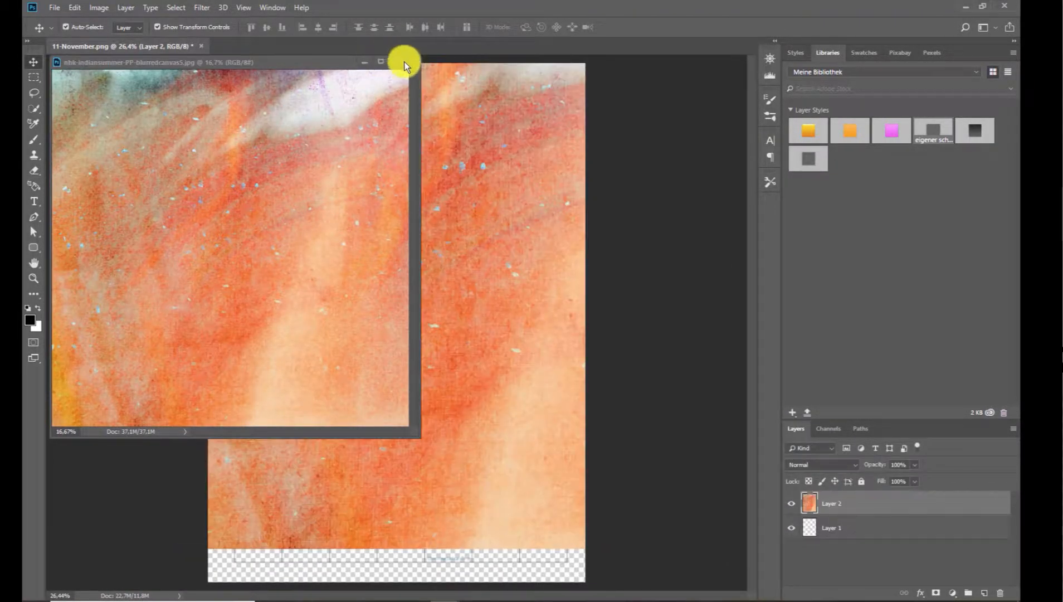
click(403, 61)
drag(525, 175, 503, 208)
drag(846, 498, 846, 534)
Step: Copy the blended bubble.jpg image into the calendar document above the paper layer, filling the page width above the November grid
mouse_move(440, 599)
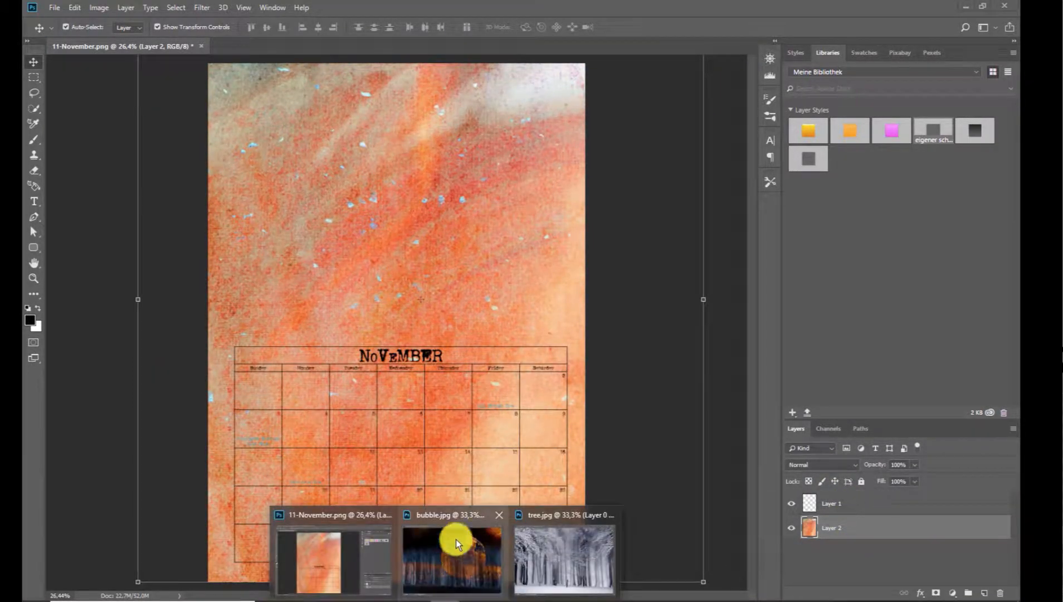
click(452, 554)
drag(282, 133, 338, 150)
click(486, 51)
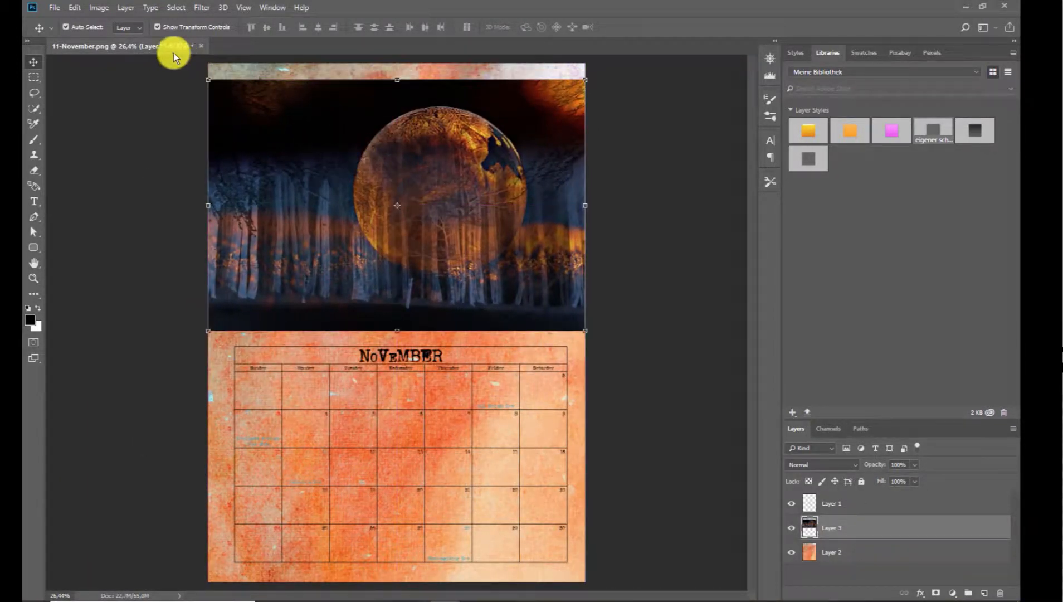
Step: Open nbk-indiansummer-Watercolor14.png from the Watercolor-b-w subfolder of the September collection's Watercolor-splashes folder
click(53, 8)
click(67, 32)
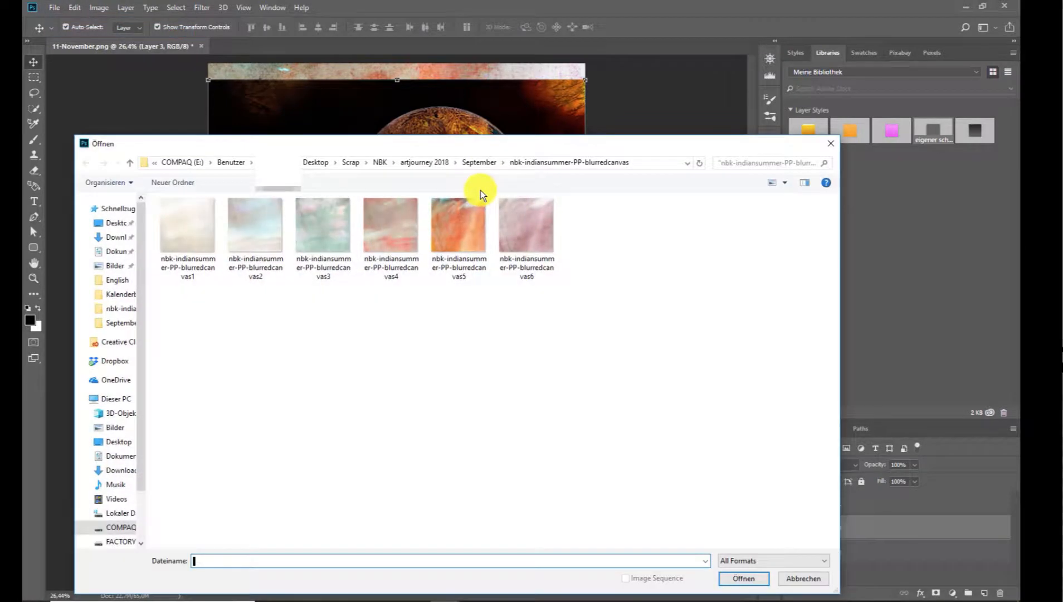
click(485, 162)
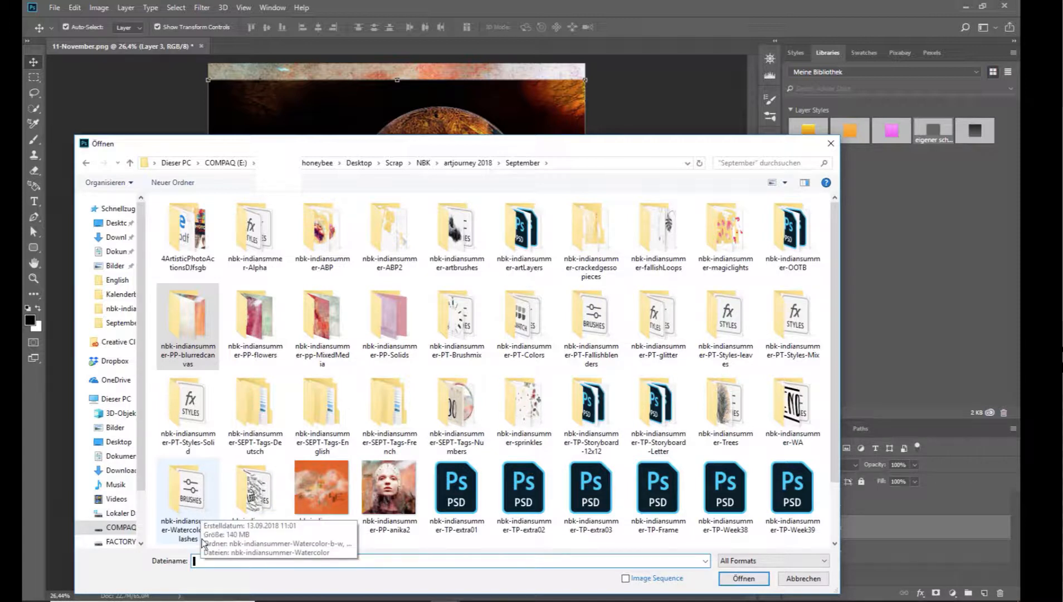
double_click(195, 490)
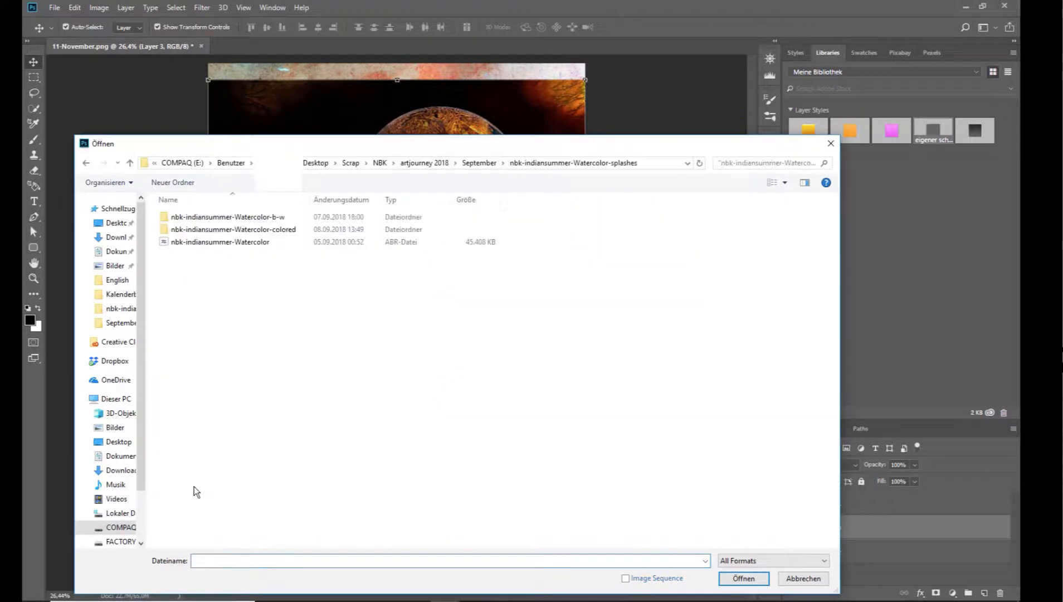
double_click(268, 219)
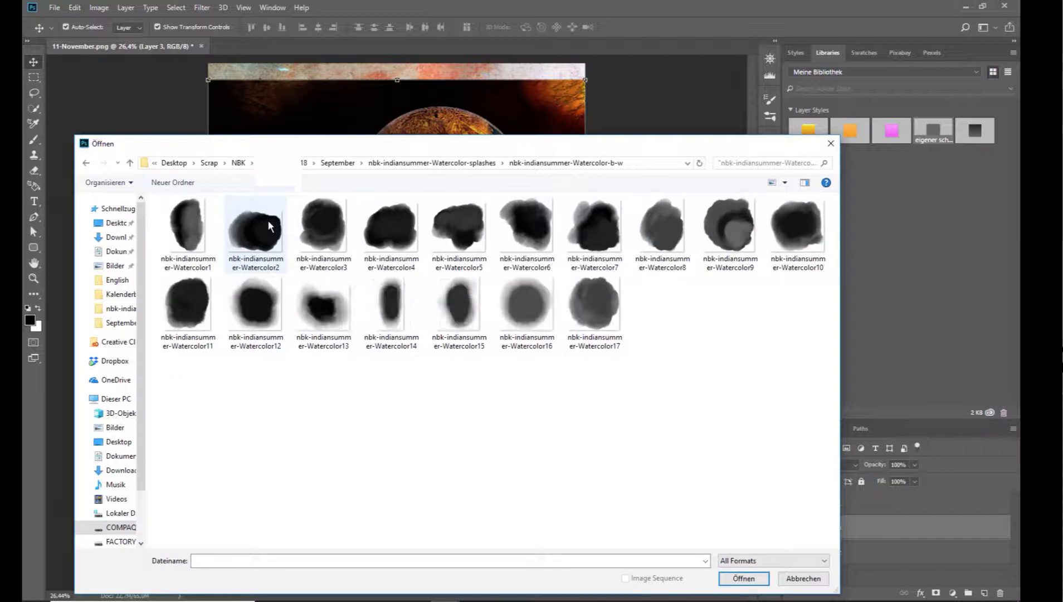
double_click(394, 302)
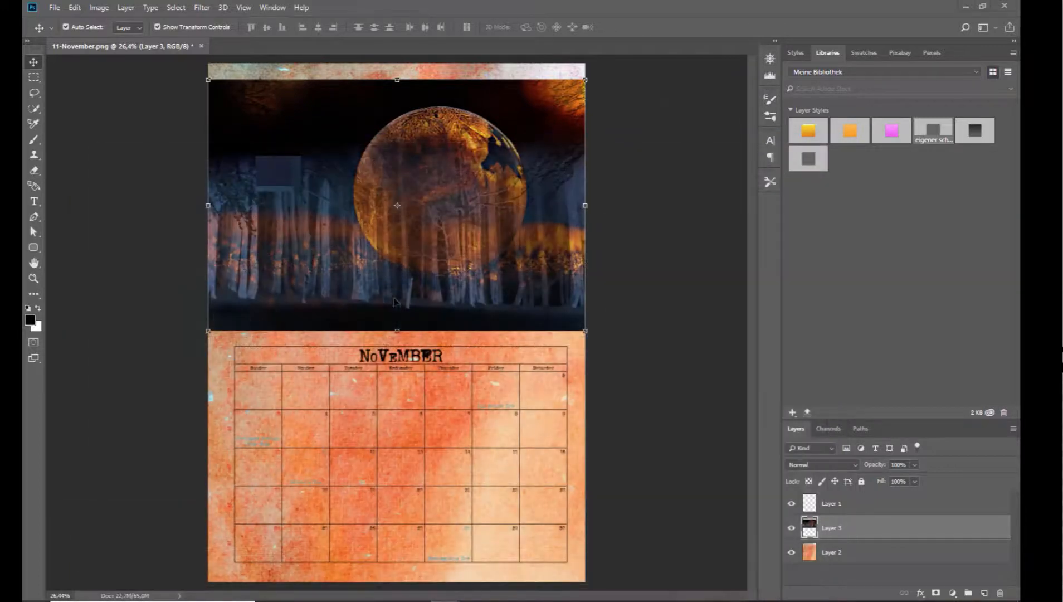
Step: Copy the watercolor splash onto the calendar's photo, rotate it 90° clockwise, and close the splash file
drag(215, 196, 398, 183)
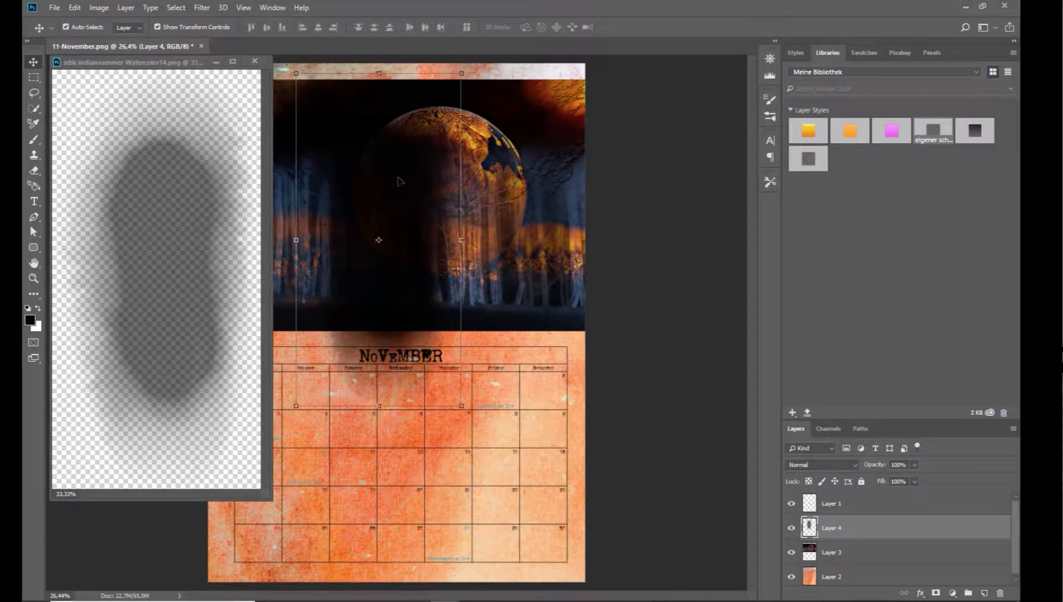
key(ctrl+t)
right_click(399, 181)
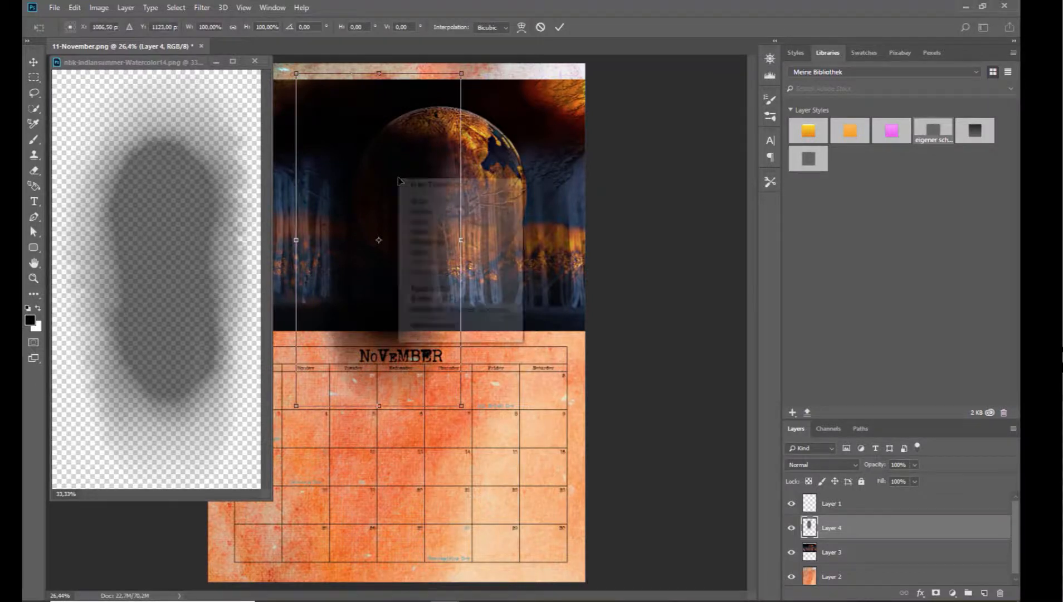
click(460, 307)
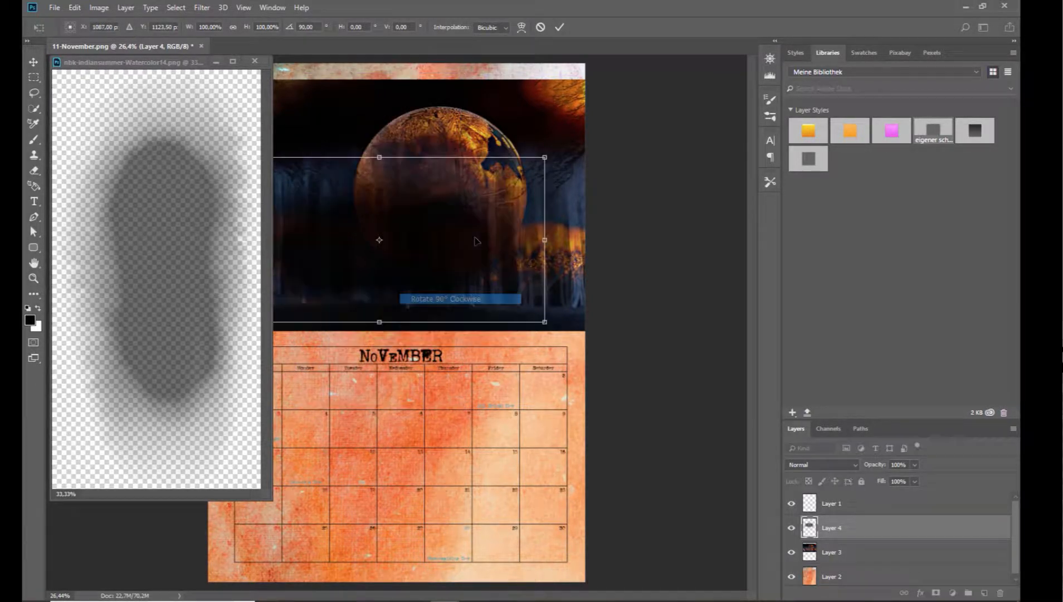
click(559, 27)
click(254, 61)
Step: Scale the watercolor splash to about 145% and position it centrally over the bubble photo
drag(404, 235, 398, 180)
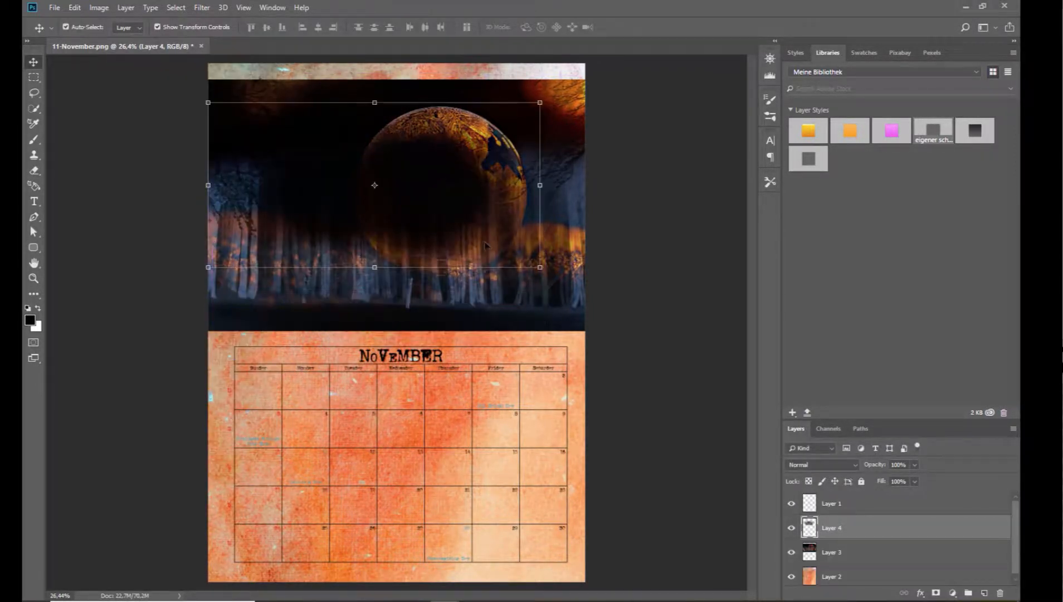
drag(540, 267, 688, 332)
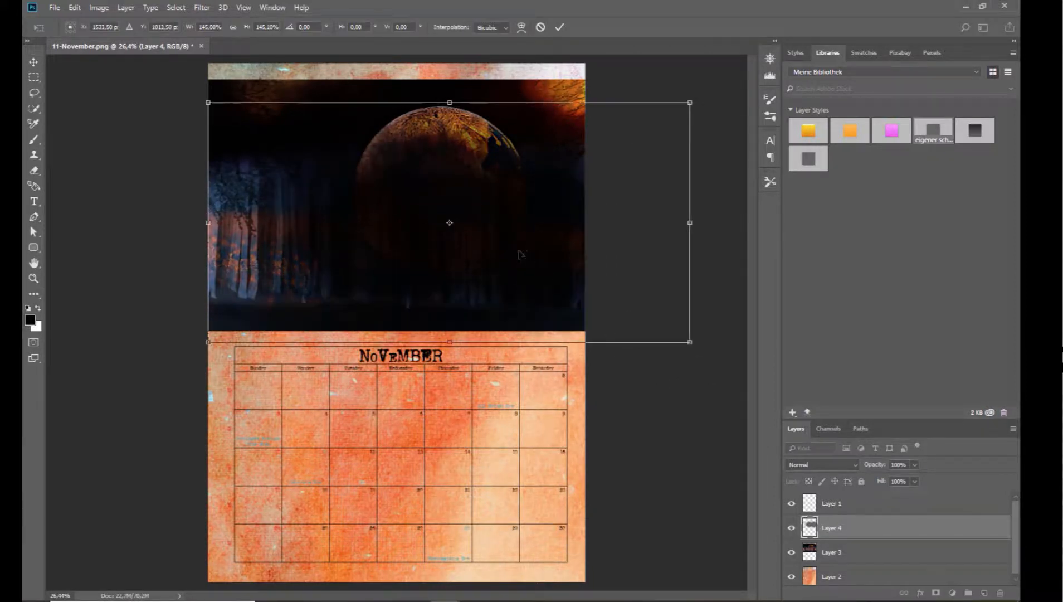
drag(514, 202, 453, 180)
click(559, 31)
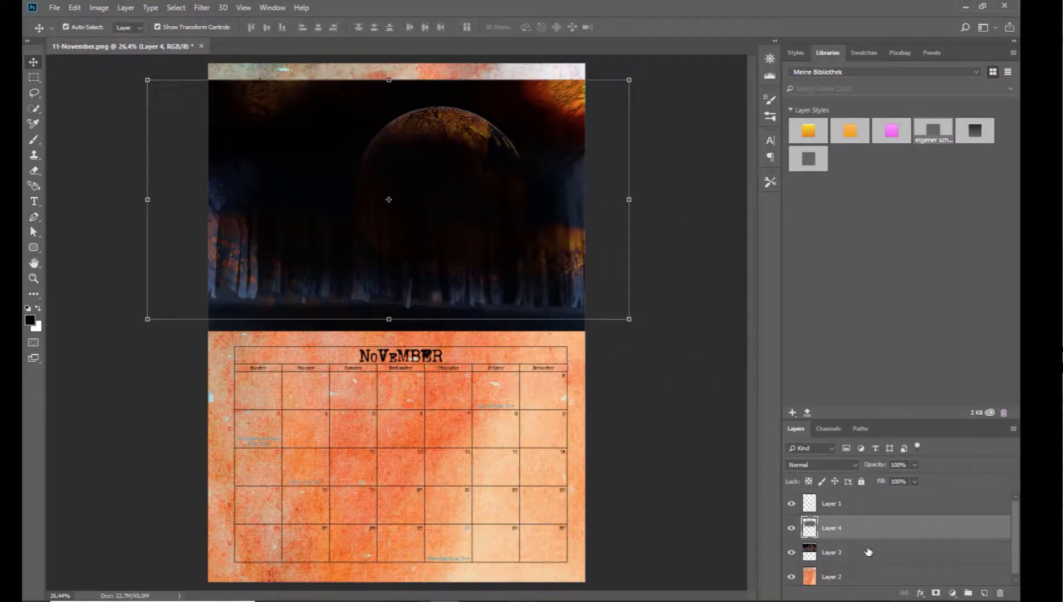
Step: Move the bubble photo's Layer 3 above the splash's Layer 4 and clip the photo to the splash
drag(863, 552, 863, 523)
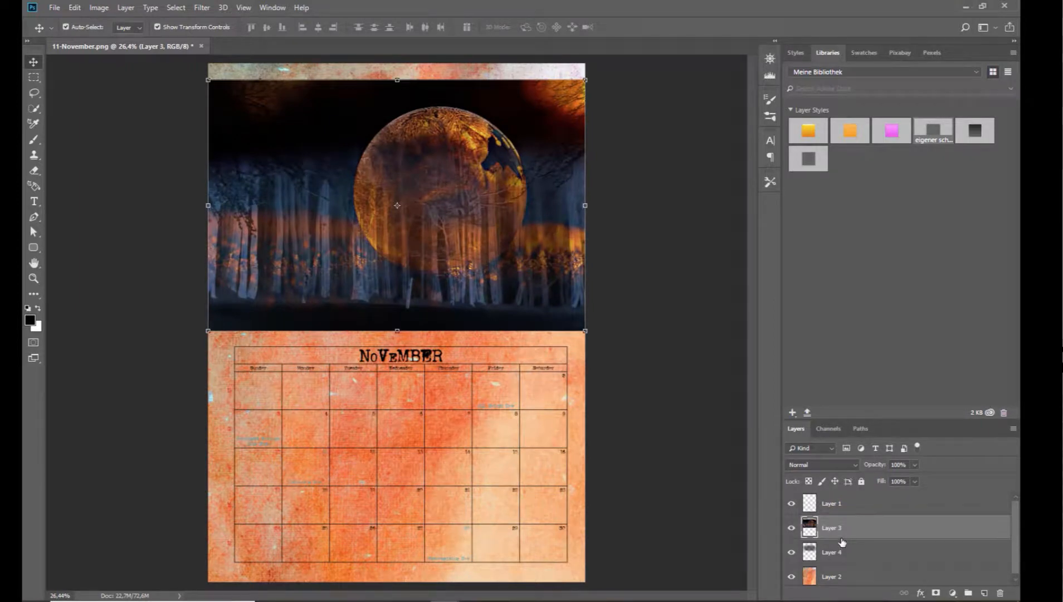
key(super)
key(super)
alt+click(842, 533)
drag(369, 169, 413, 191)
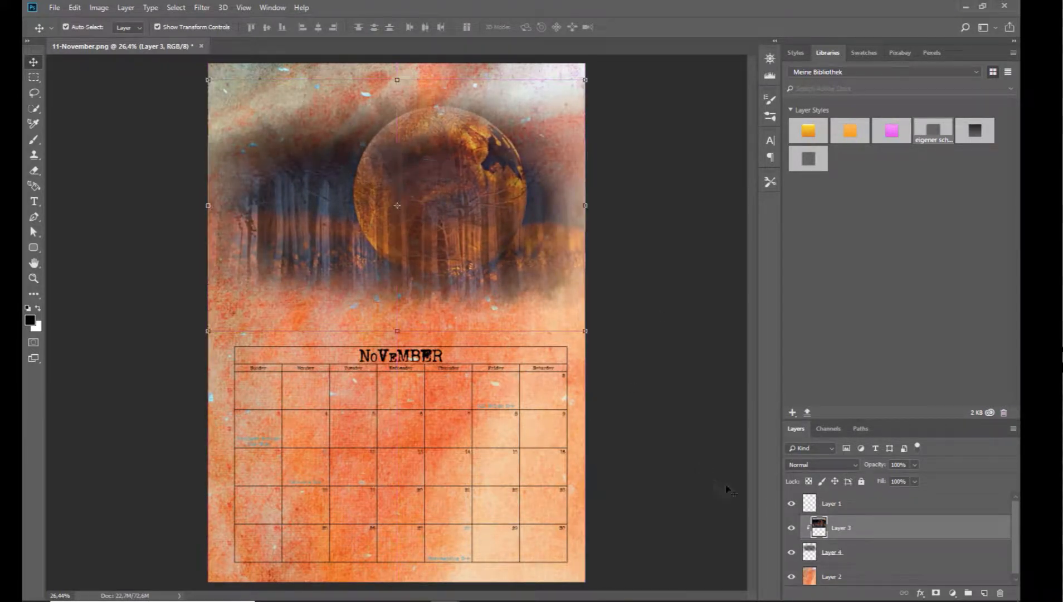
Step: Stretch the splash on Layer 4 to about 110% width and 112% height to widen the photo's soft edge
click(842, 553)
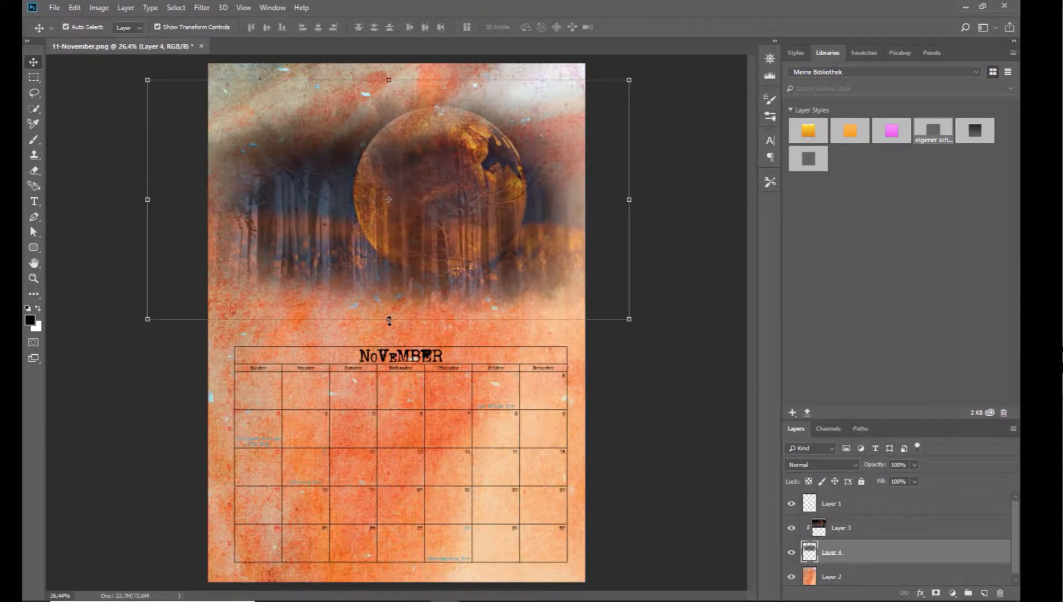
drag(389, 320, 389, 337)
drag(389, 81, 387, 70)
drag(629, 204, 650, 203)
drag(149, 203, 124, 202)
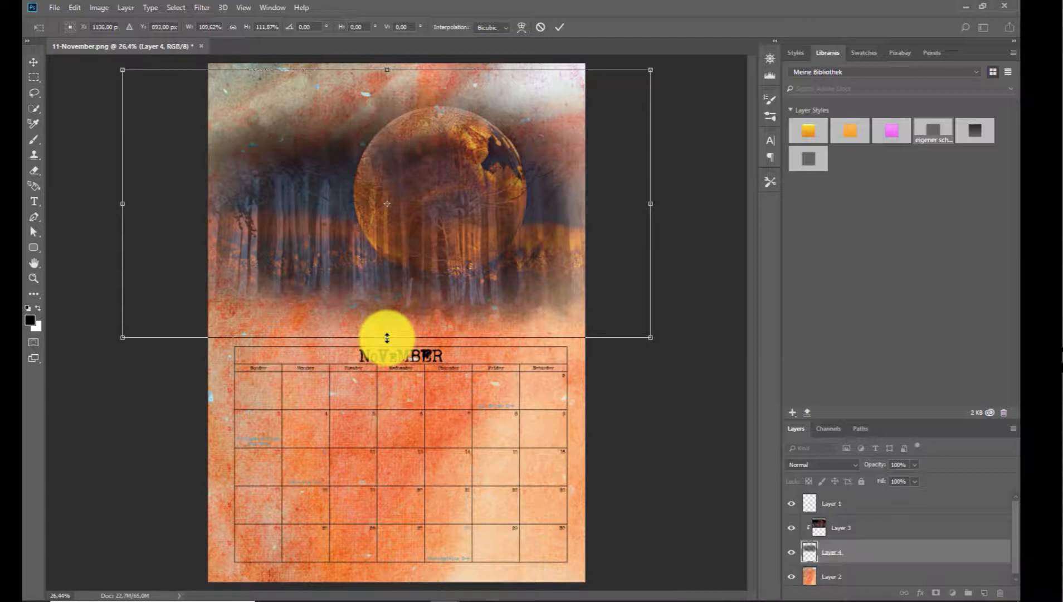
click(560, 26)
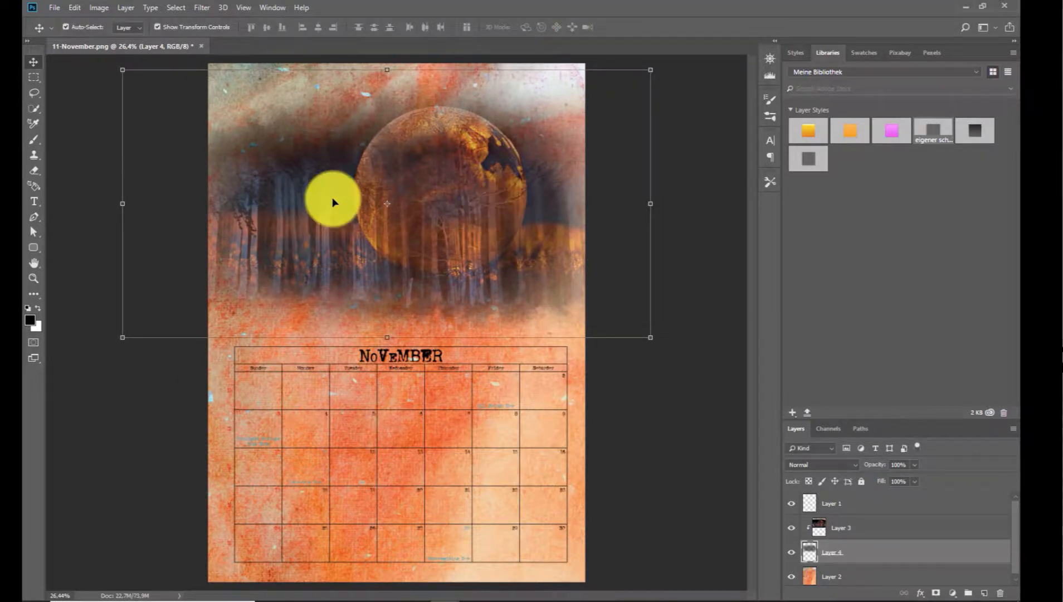
Step: Look through the nbk-indiansummer-ABP and ABP2 element folders of the September collection for a suitable decoration
click(52, 6)
click(64, 31)
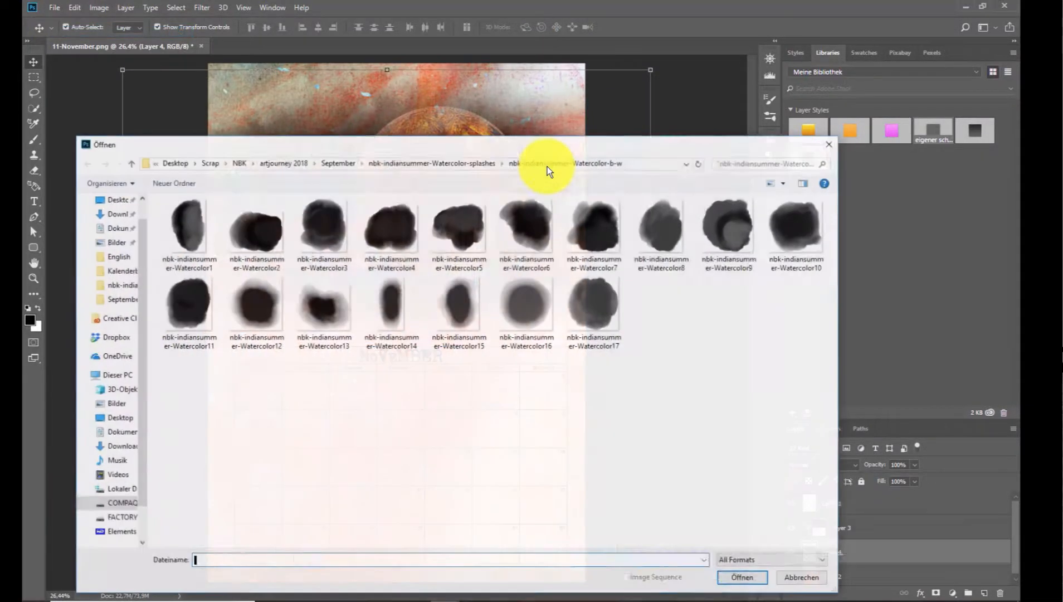
click(344, 163)
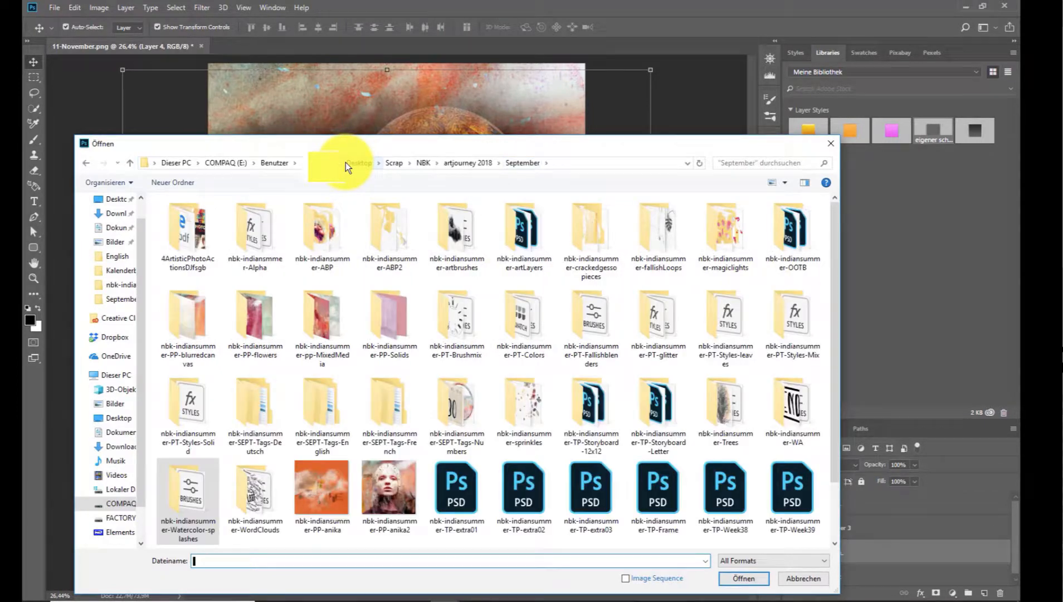
double_click(321, 237)
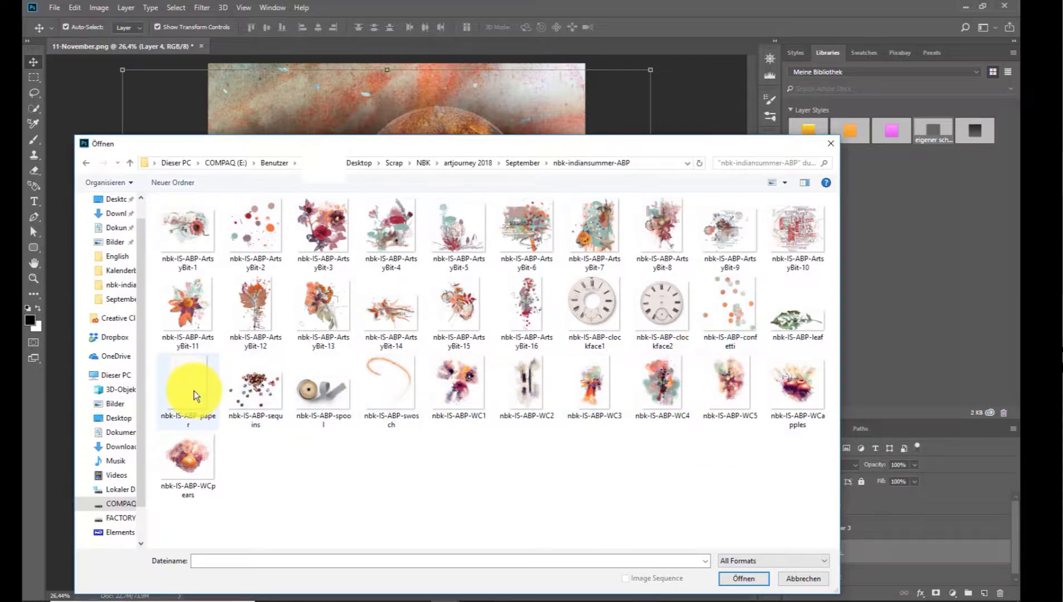
click(522, 163)
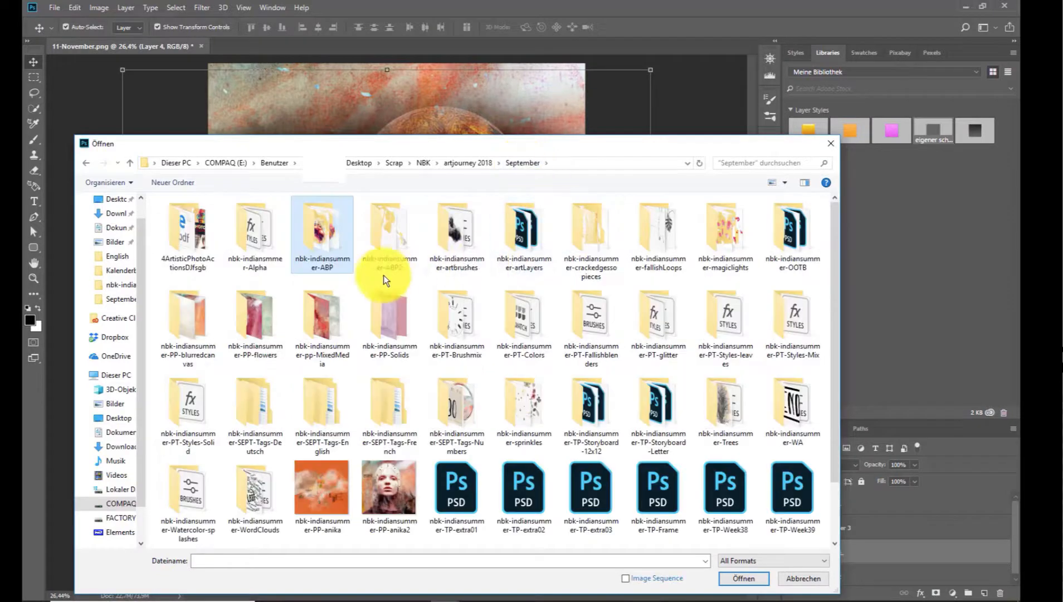
double_click(315, 236)
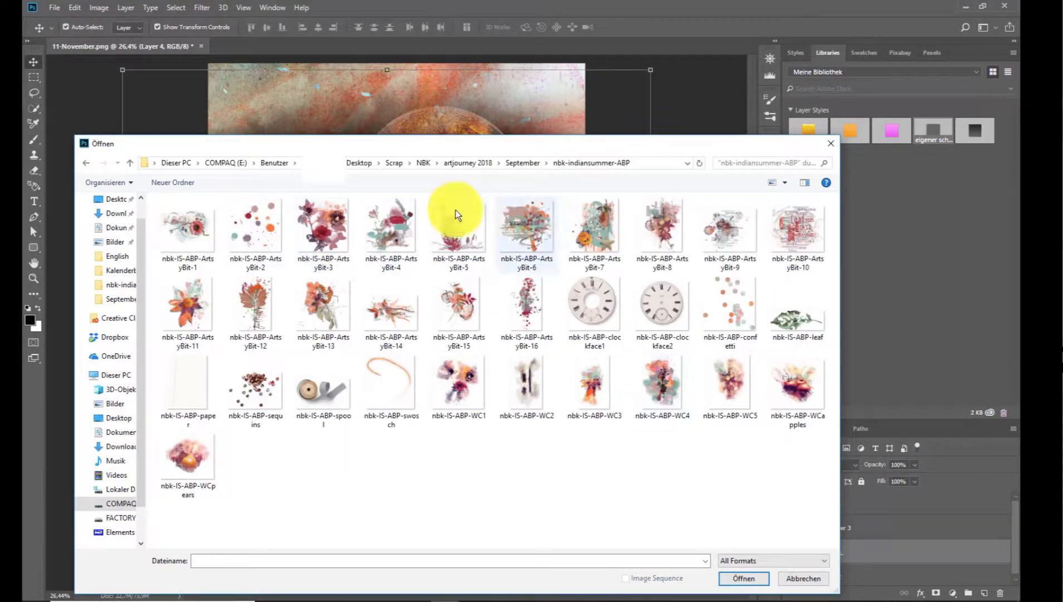
click(531, 165)
double_click(393, 231)
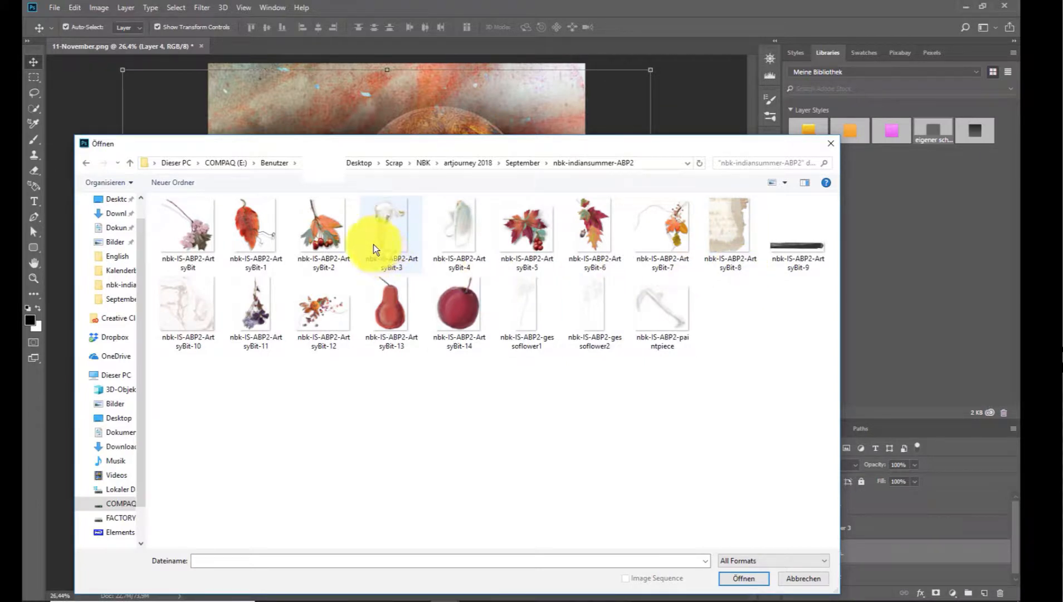
click(524, 166)
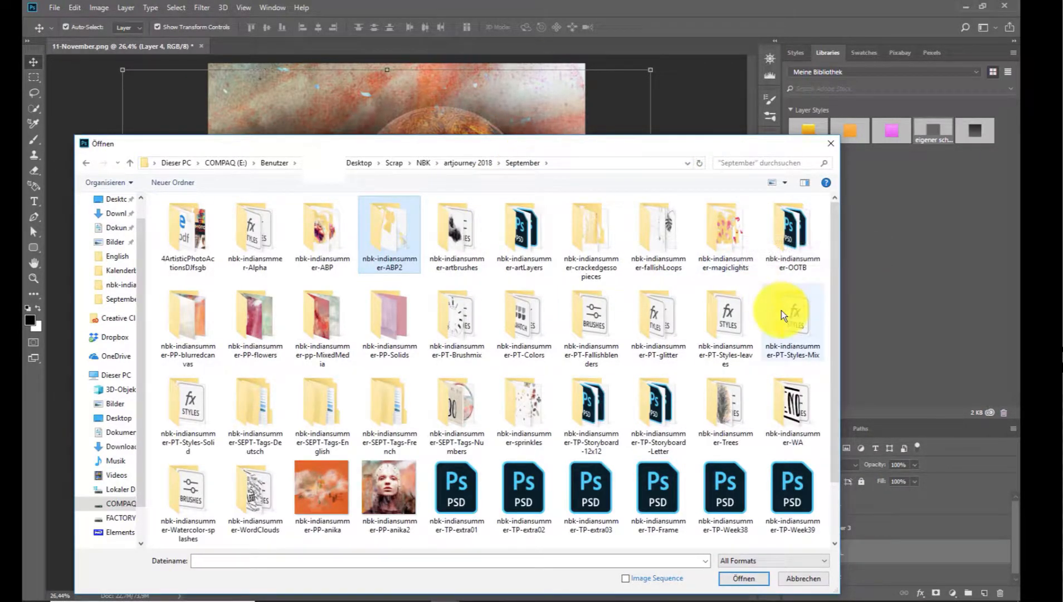
Step: Open nbk-indiansummer-artbrush-6.png from the artbrushes folder and copy its house sketch into the calendar directly above Layer 4
double_click(480, 245)
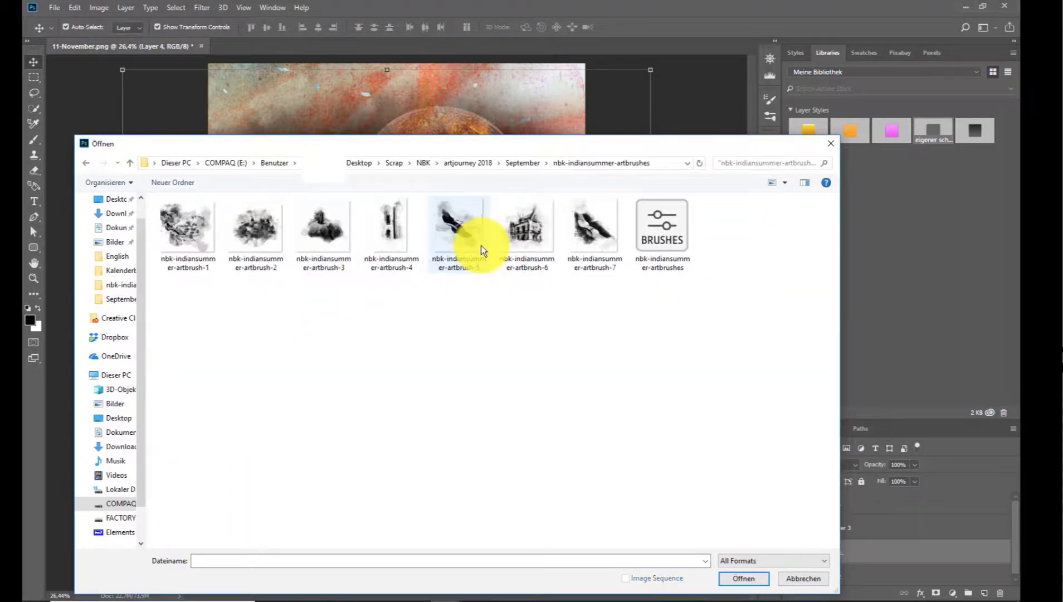
click(520, 250)
double_click(520, 247)
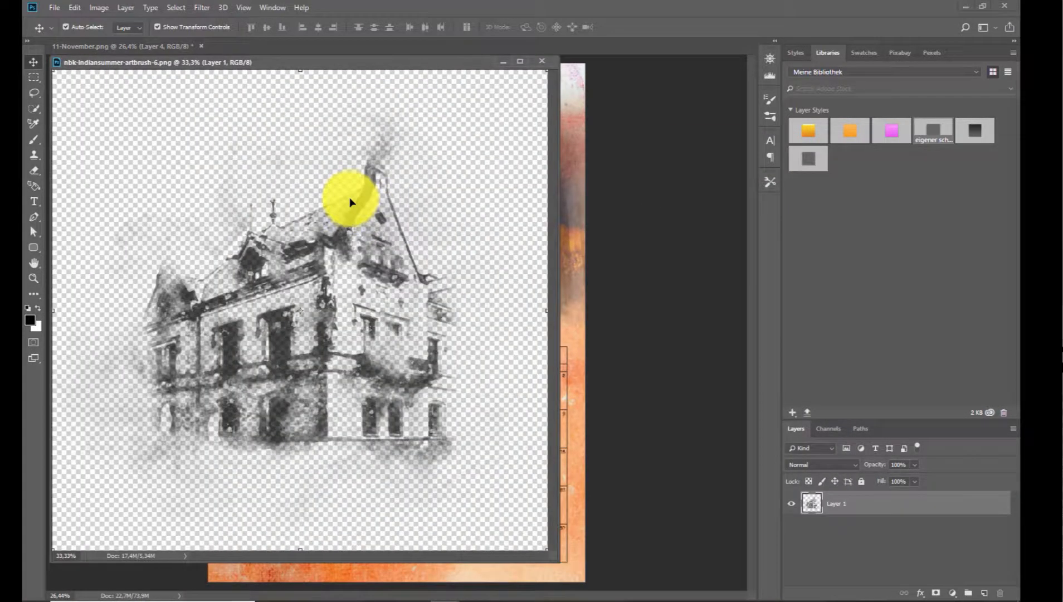
drag(358, 202, 553, 89)
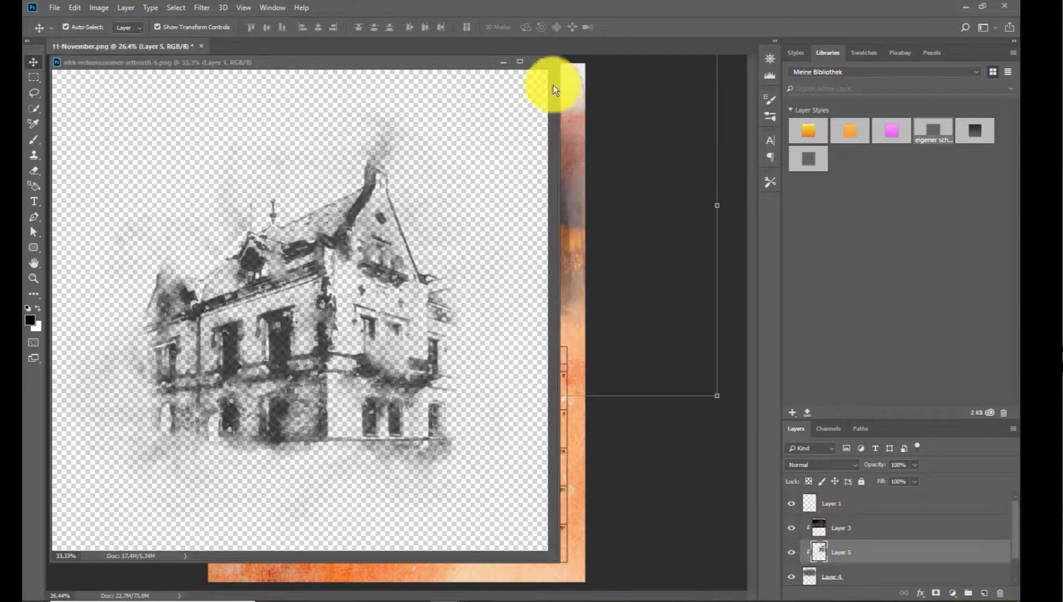
click(543, 60)
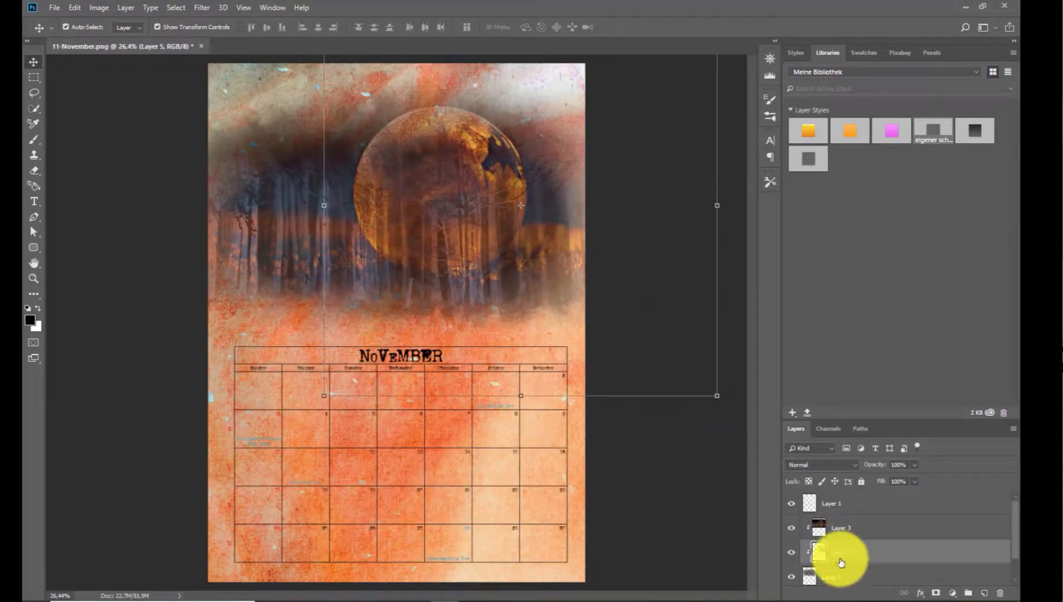
Step: Move the house sketch's Layer 5 above Layer 3 and release it from the clipping mask
mouse_move(848, 555)
mouse_down()
mouse_move(847, 519)
mouse_move(850, 534)
mouse_up()
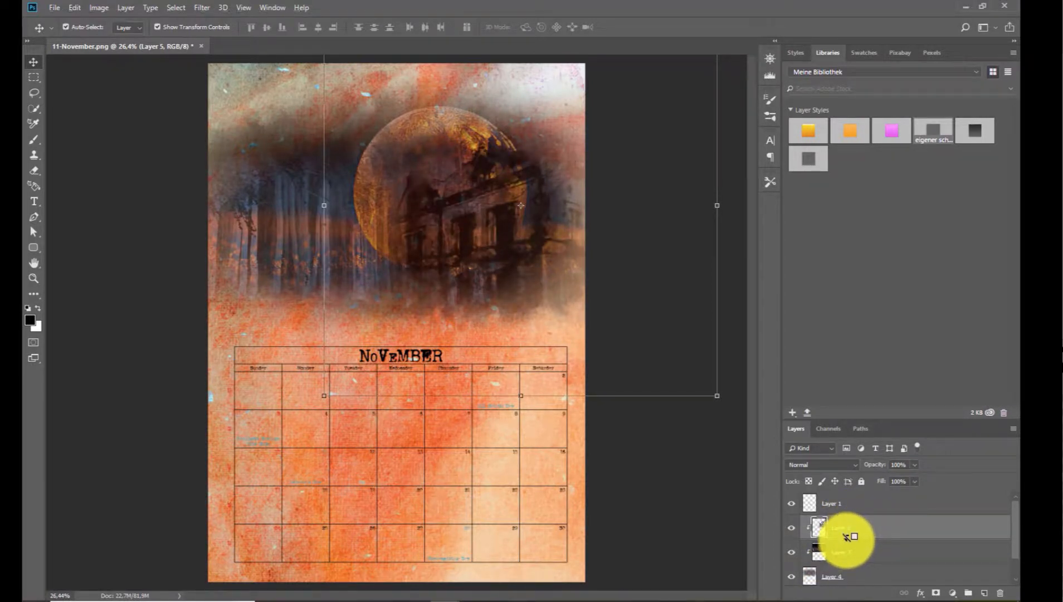
drag(850, 537, 847, 535)
Step: Scale the house sketch down to about half size and place it at the page's left edge, just above the calendar grid
drag(548, 159, 342, 186)
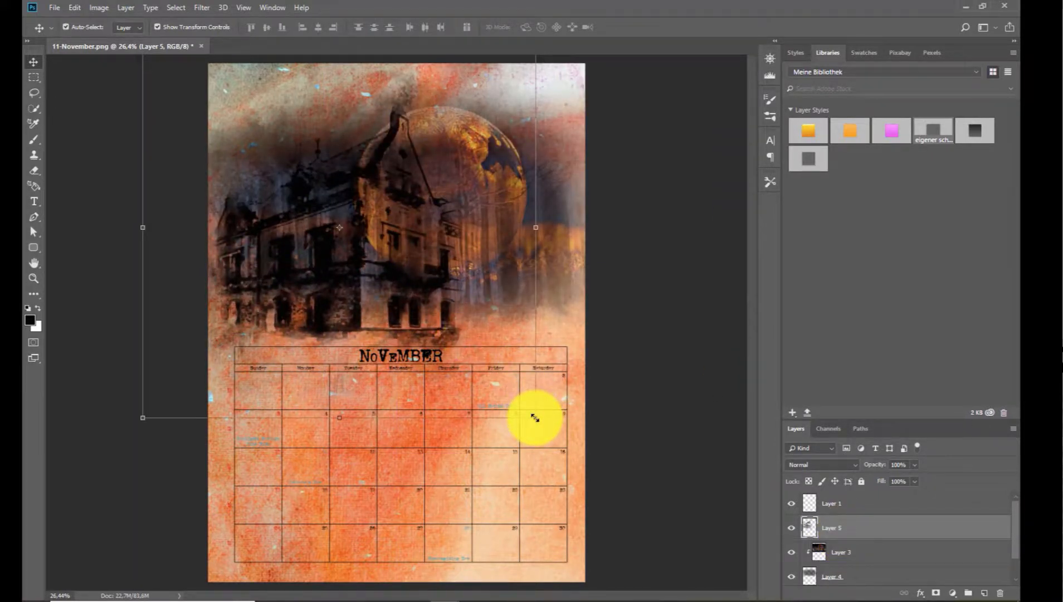
drag(535, 417, 351, 237)
drag(261, 170, 294, 292)
click(558, 28)
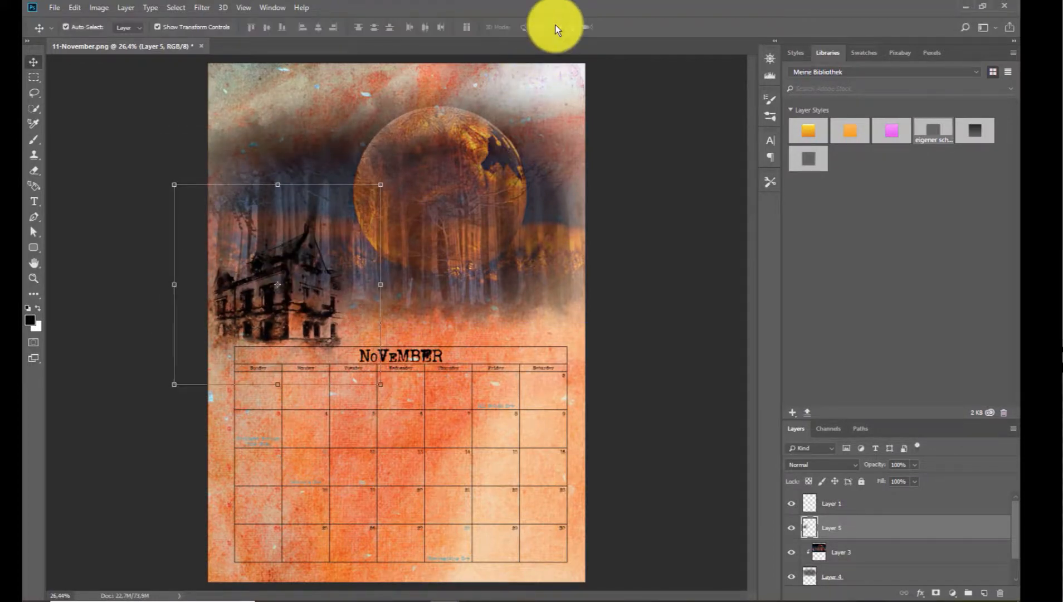
Step: Load the nbk-indiansummer-colorstyles file from the September collection's nbk-indiansummer-PT-Colors folder
click(51, 9)
click(64, 32)
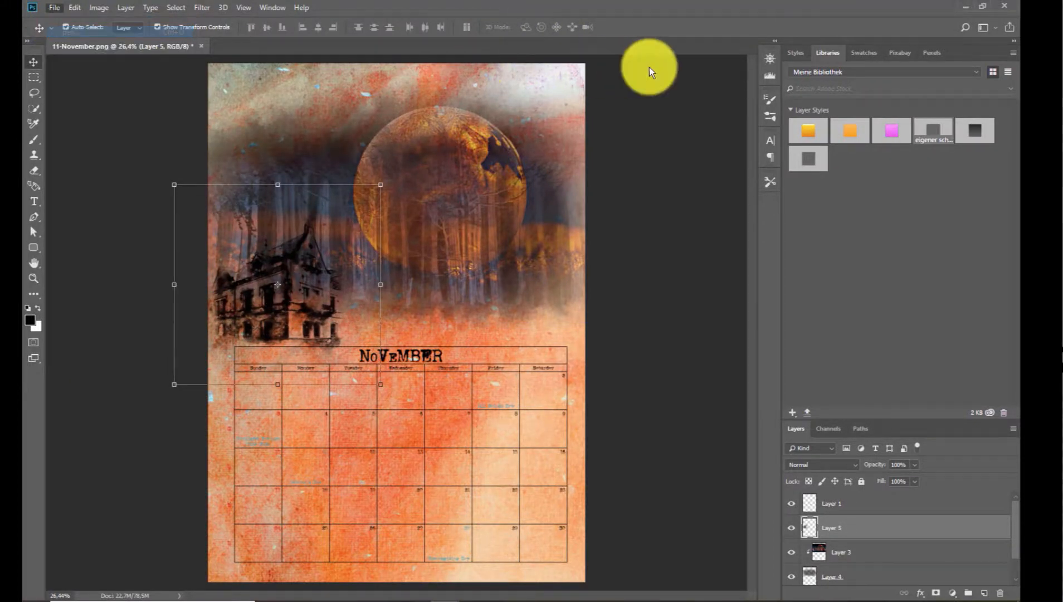
click(534, 164)
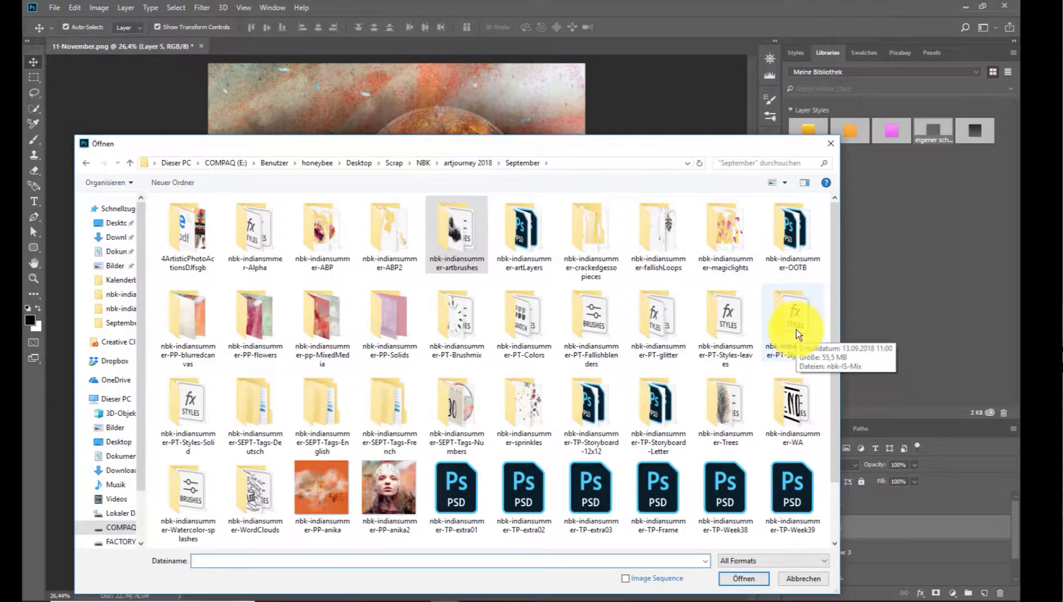
click(529, 328)
double_click(530, 328)
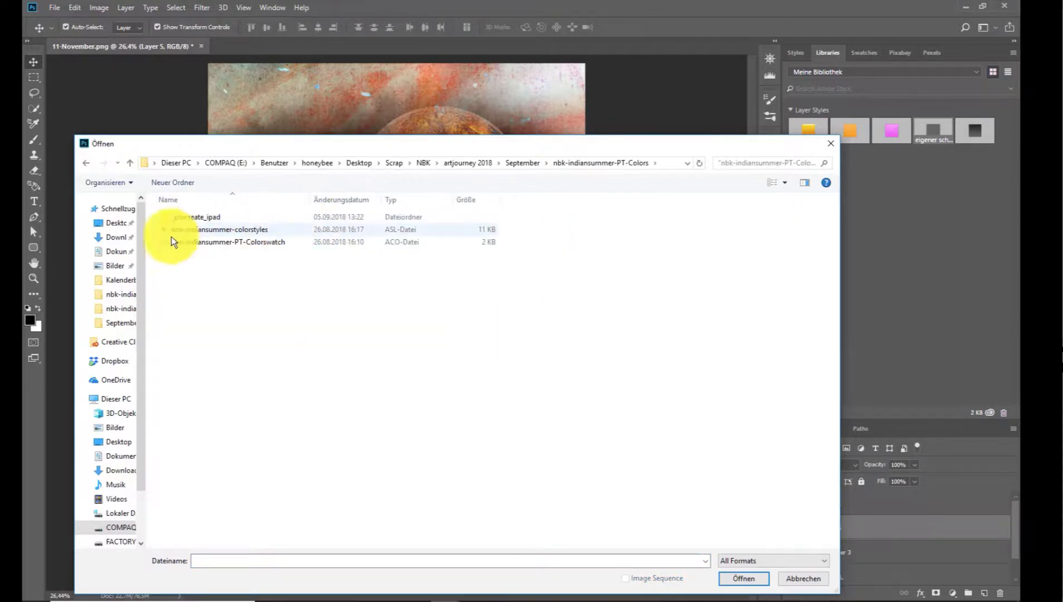
double_click(247, 231)
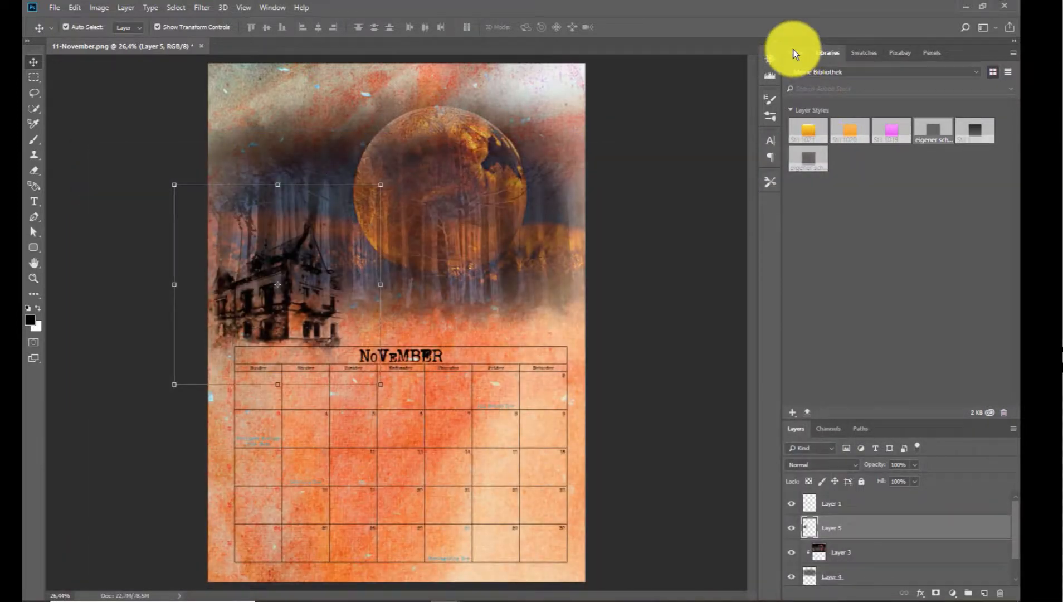
Step: Try the orange and crimson layer styles on Layer 5's house and keep the dark purple pattern overlay style
click(795, 53)
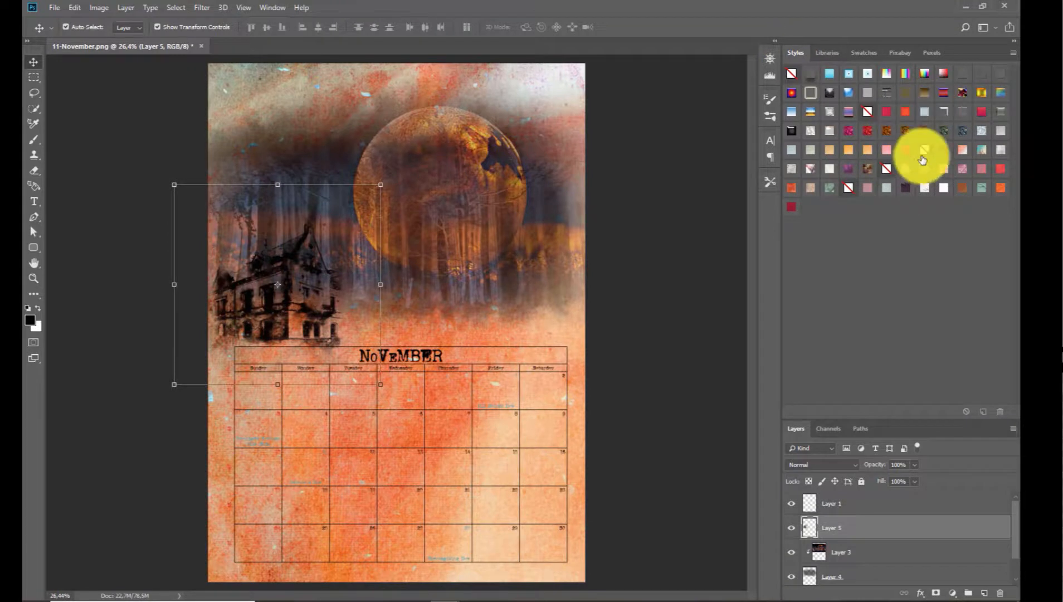
click(1010, 51)
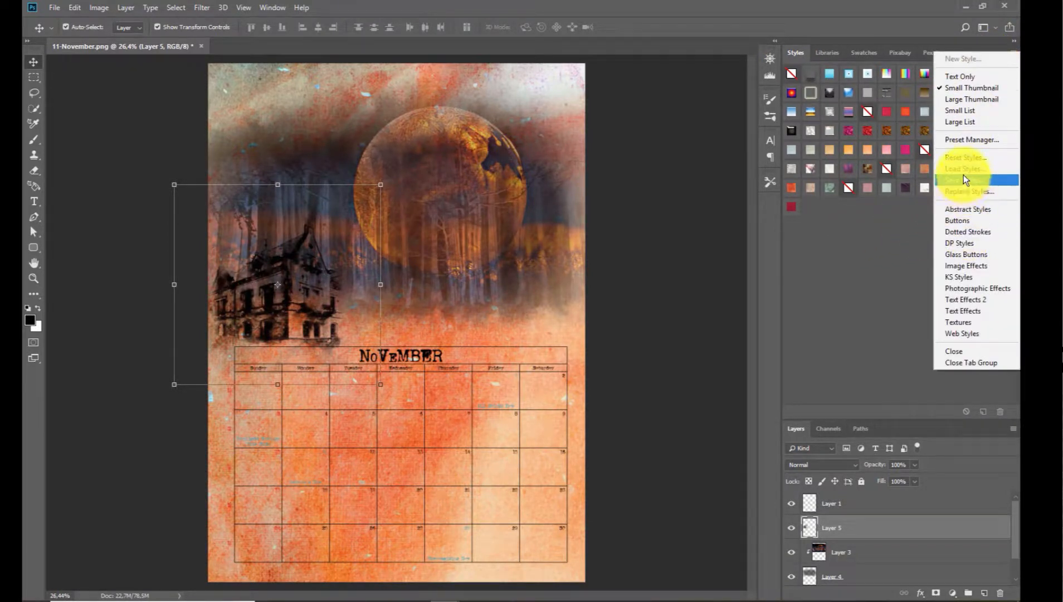
click(885, 234)
click(903, 189)
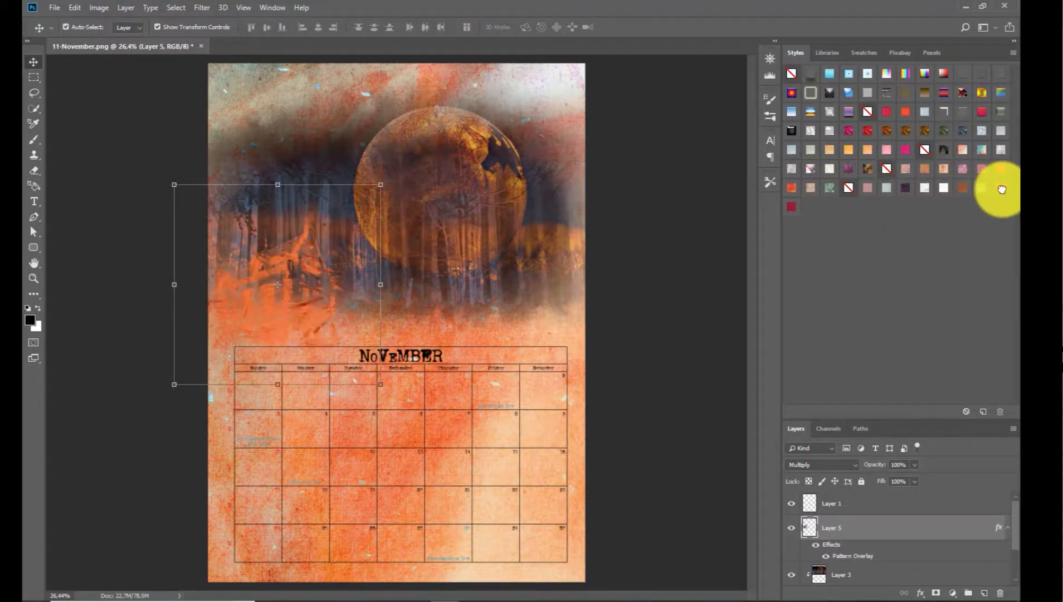
click(791, 207)
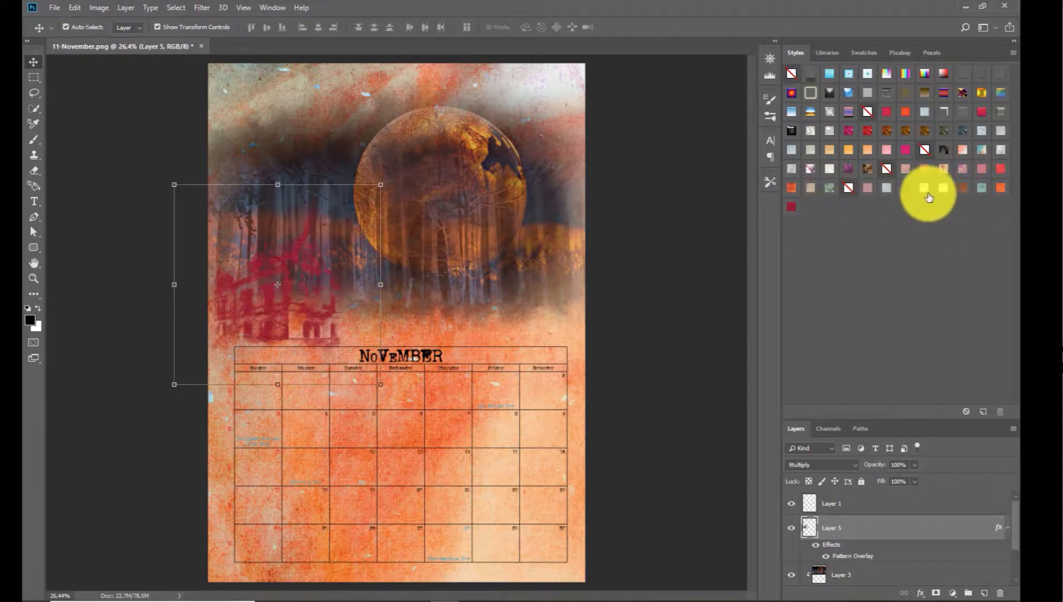
drag(906, 190, 282, 294)
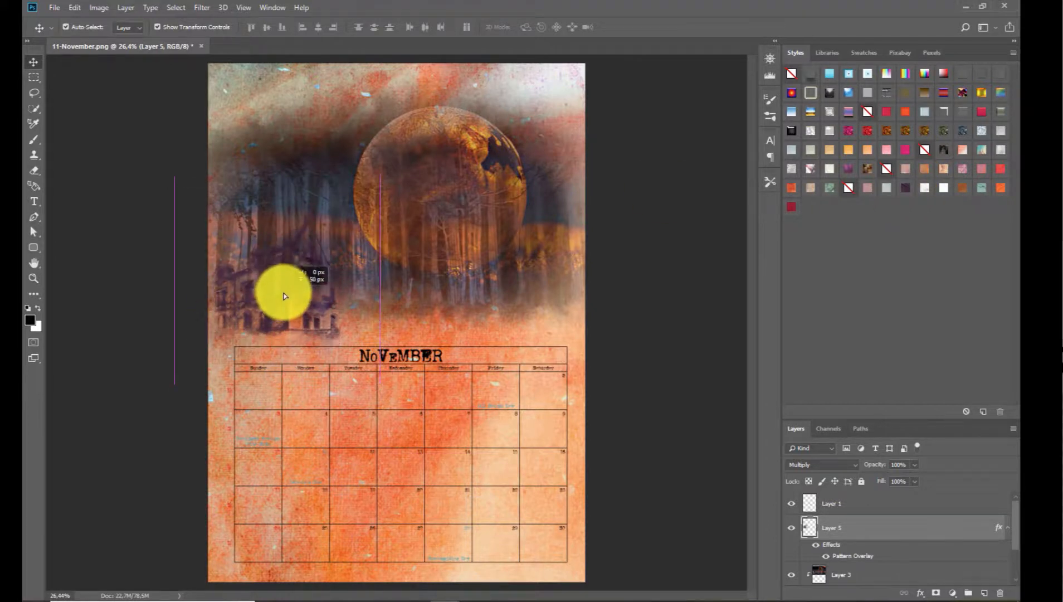
Step: Enlarge the house on Layer 5 to about 120% and shift it slightly towards the page's lower-left edge above the calendar grid
key(ctrl+t)
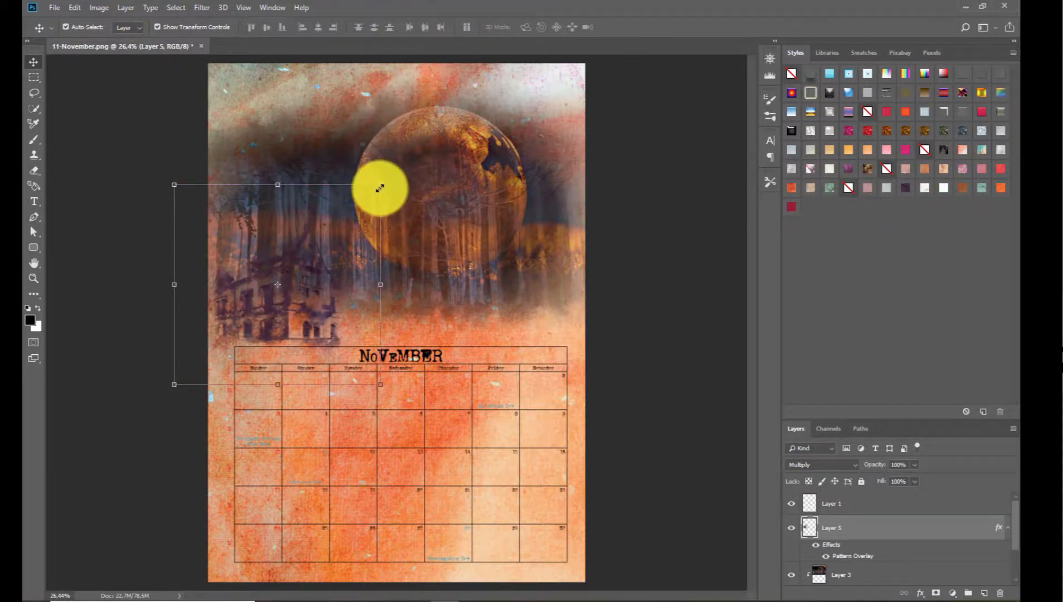
drag(380, 185, 426, 153)
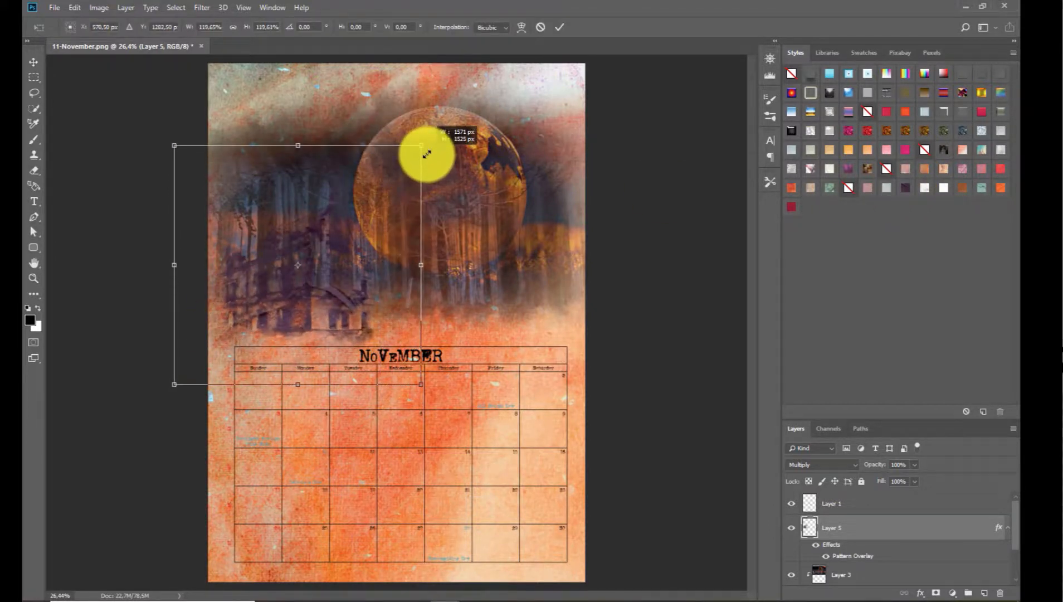
click(560, 27)
drag(339, 299, 323, 308)
Step: Open nbk-indiansummer-Tree4 from the nbk-indiansummer-Trees folder and copy the red tree in front of the house, above Layer 5
click(54, 7)
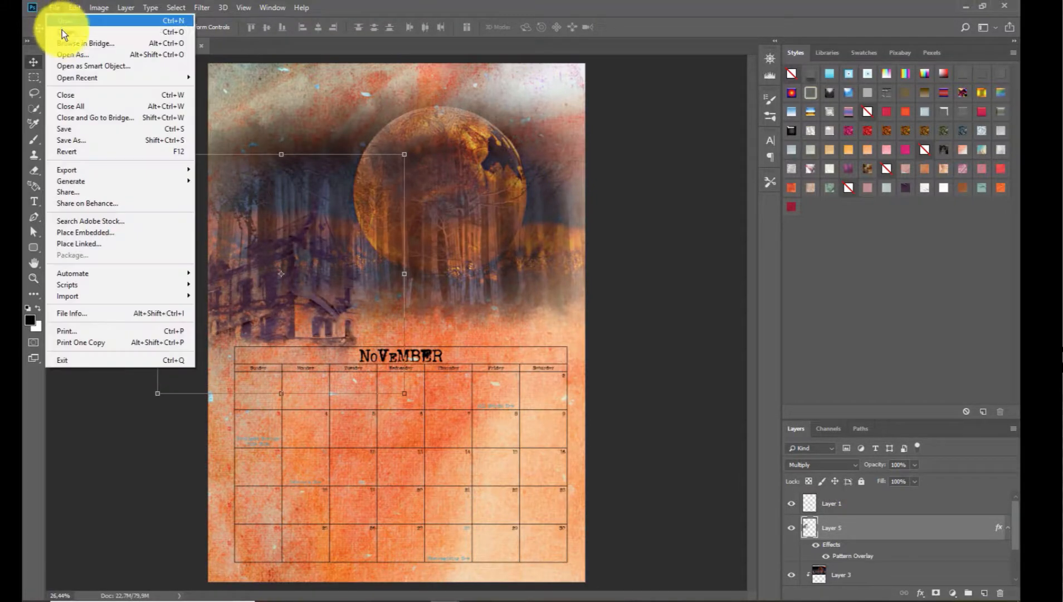
click(62, 30)
key(alt+Up)
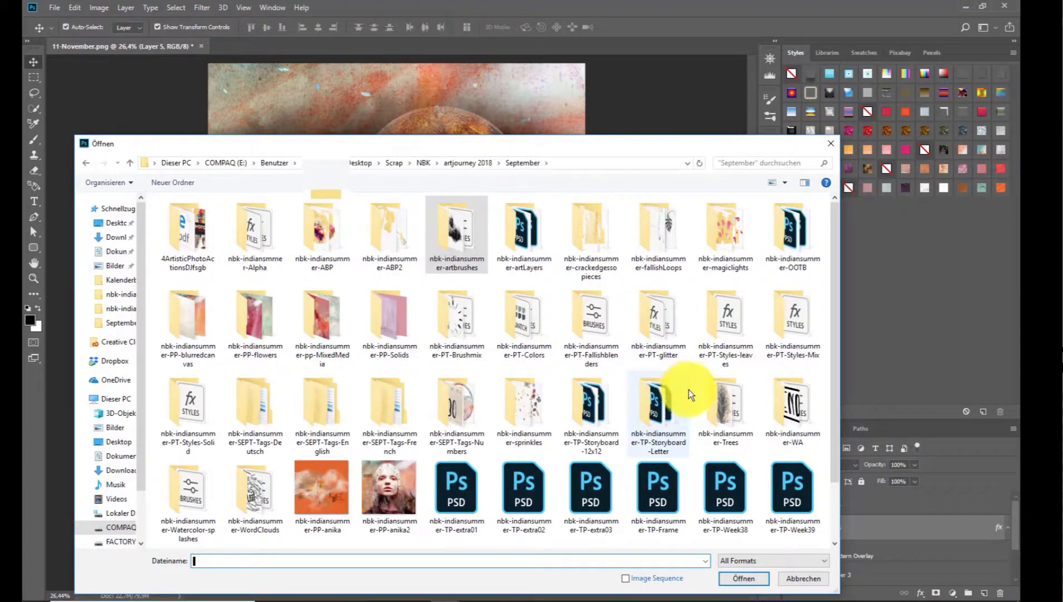
double_click(700, 387)
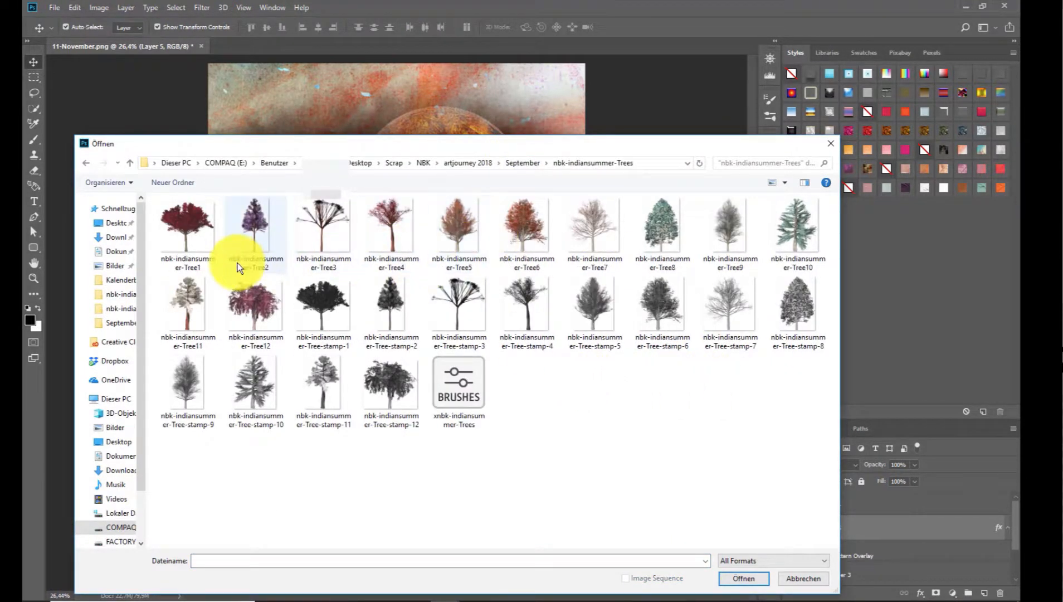
double_click(381, 220)
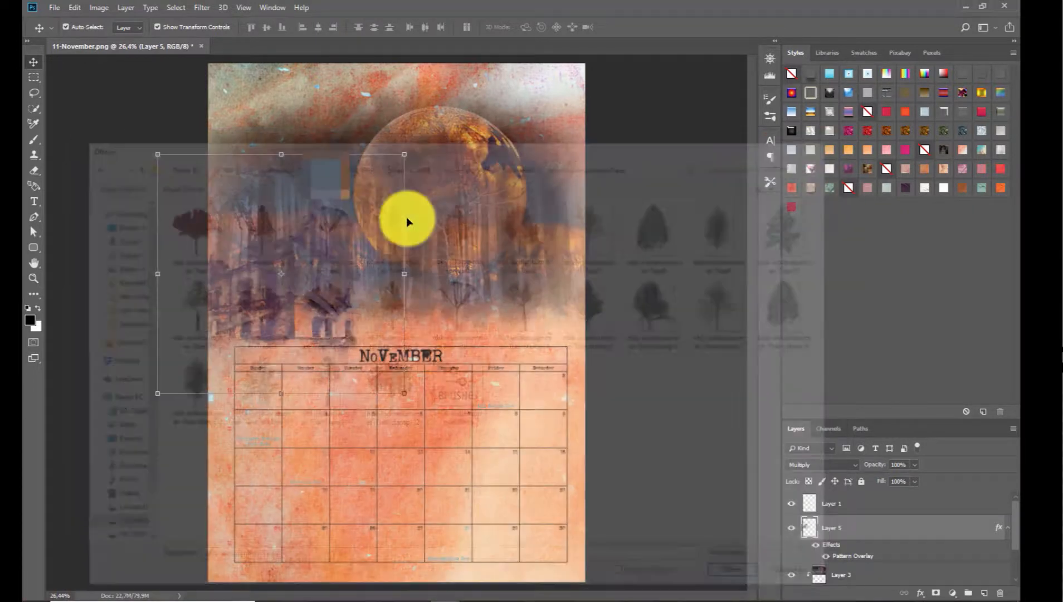
drag(237, 202, 271, 234)
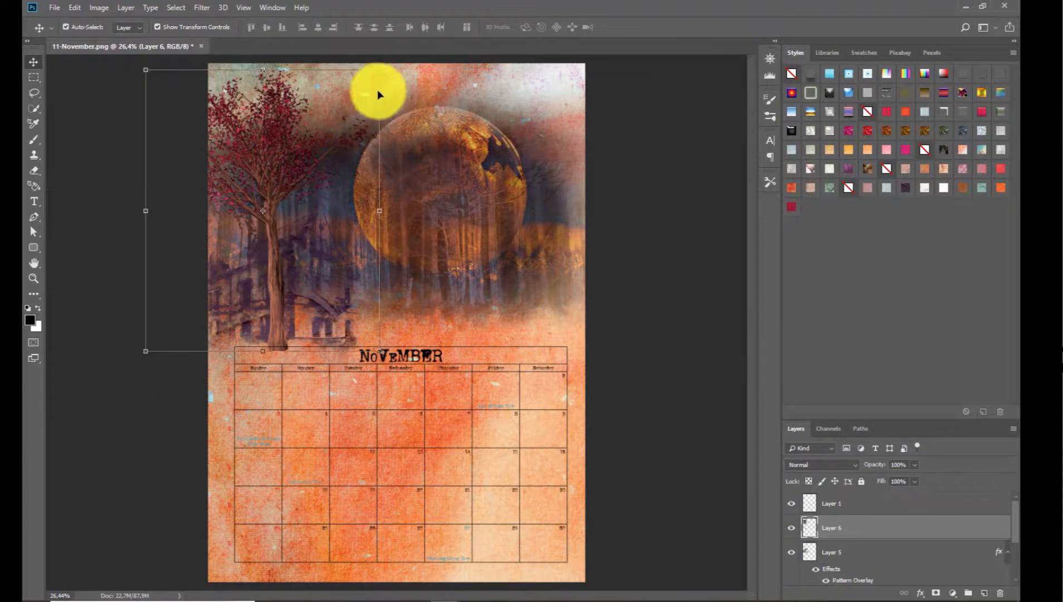
Step: Scale the tree on Layer 6 to about 76% and give it the saved "eigener sch..." drop shadow style, positioned at the page's left edge
drag(367, 85, 336, 152)
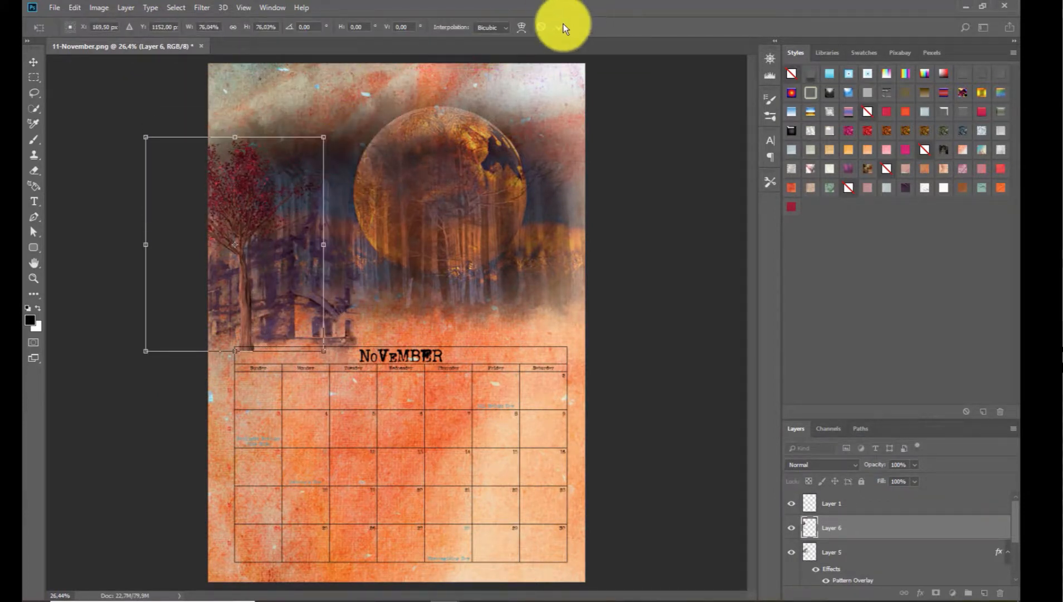
click(559, 27)
click(829, 52)
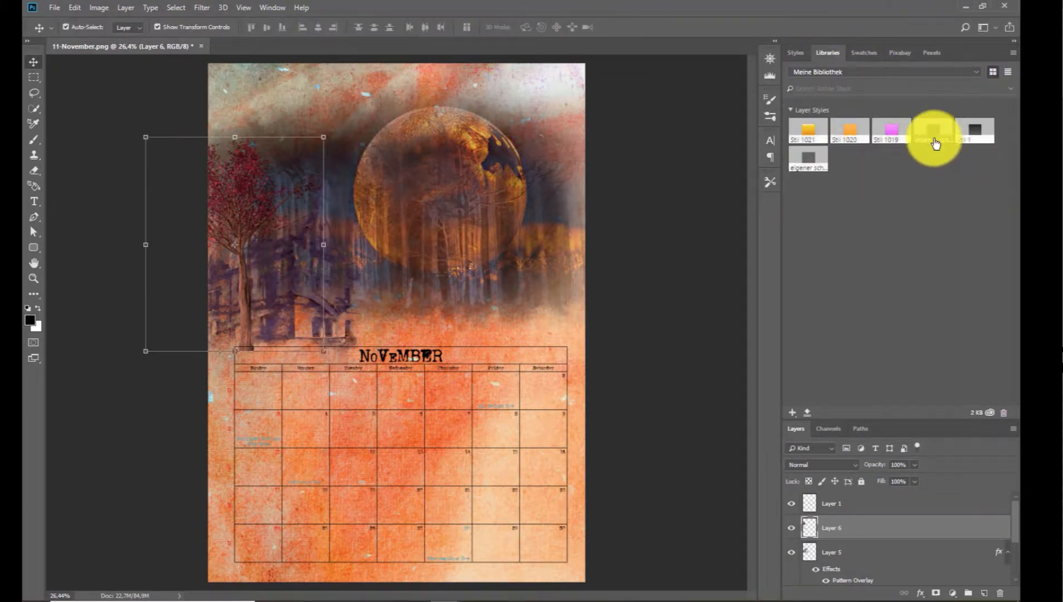
drag(936, 135, 249, 287)
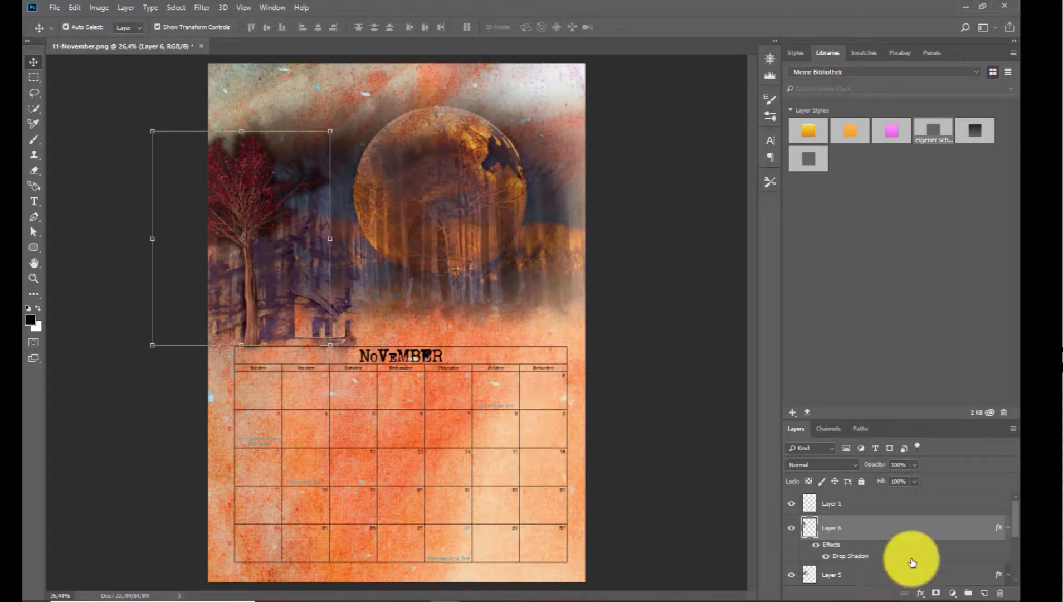
Step: Start Replace Color on the calendar grid's Layer 1 and sample the blue holiday text (3c97ad) as the colour to replace
click(850, 503)
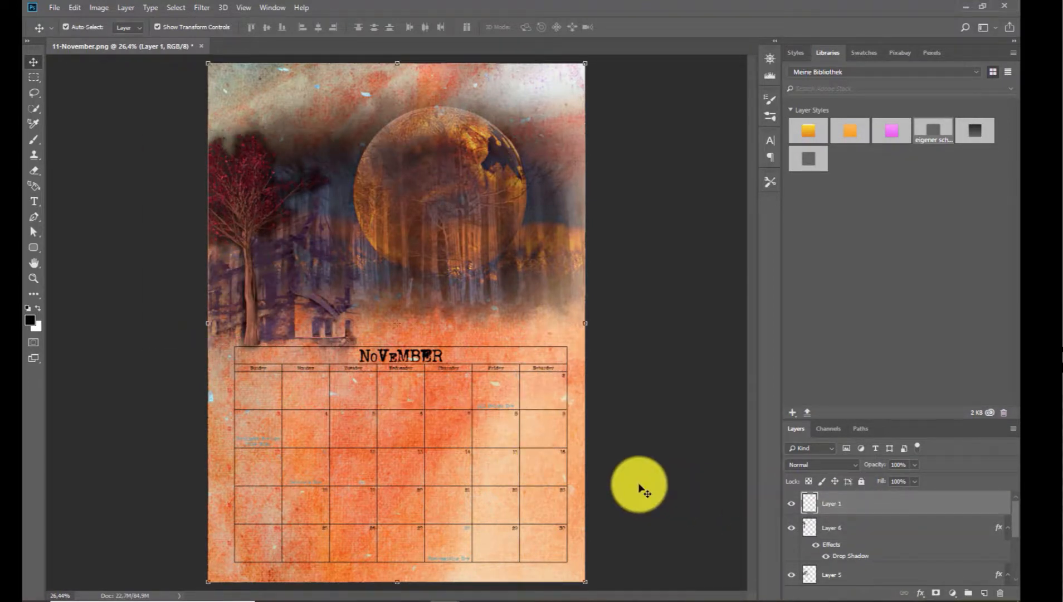
key(ctrl+plus)
key(ctrl+plus)
scroll(645, 475, down, 5)
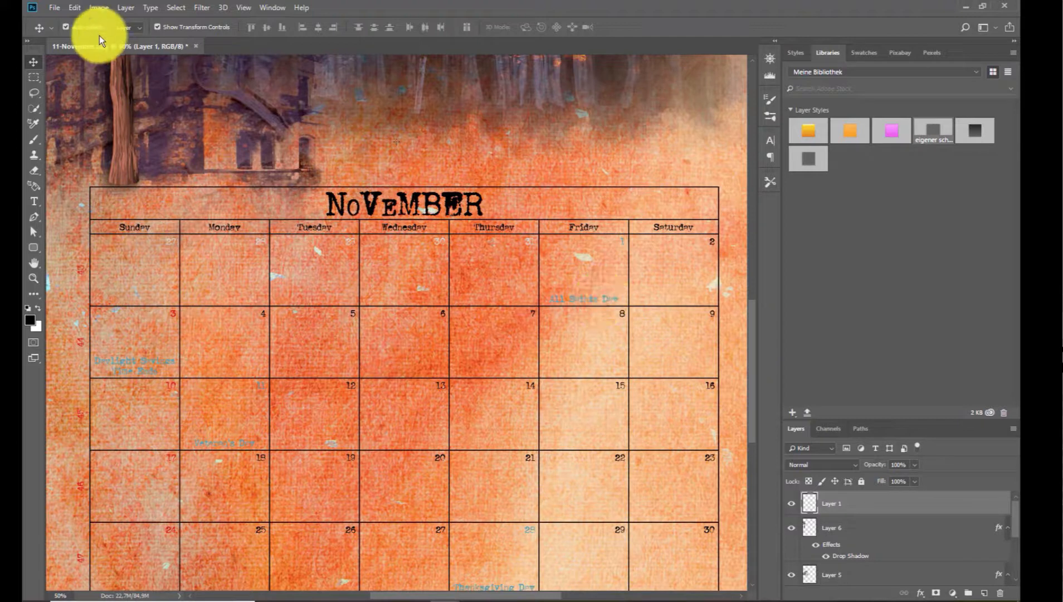
click(99, 12)
mouse_move(107, 40)
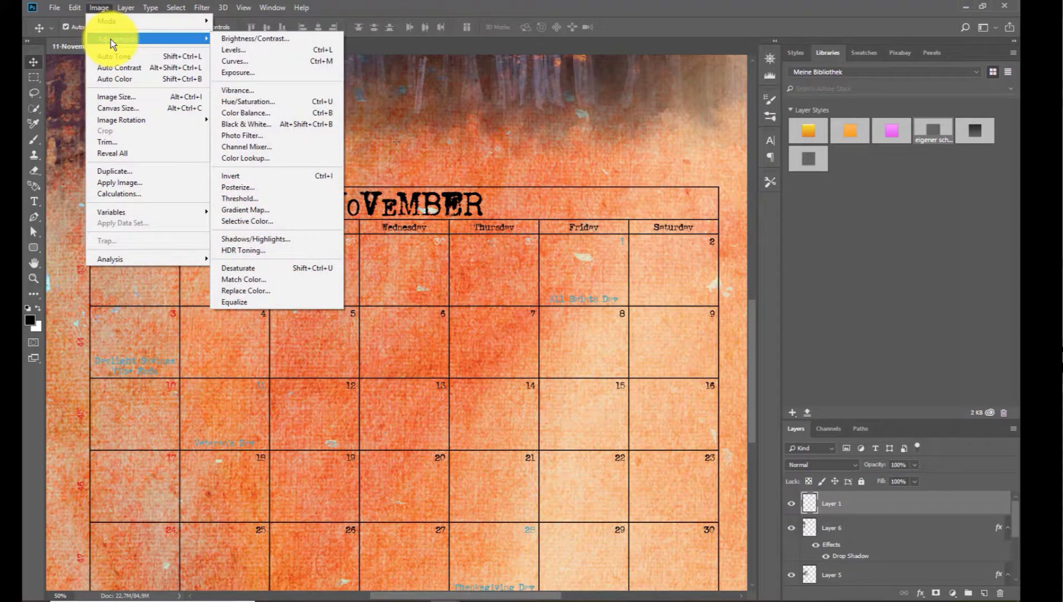
click(313, 291)
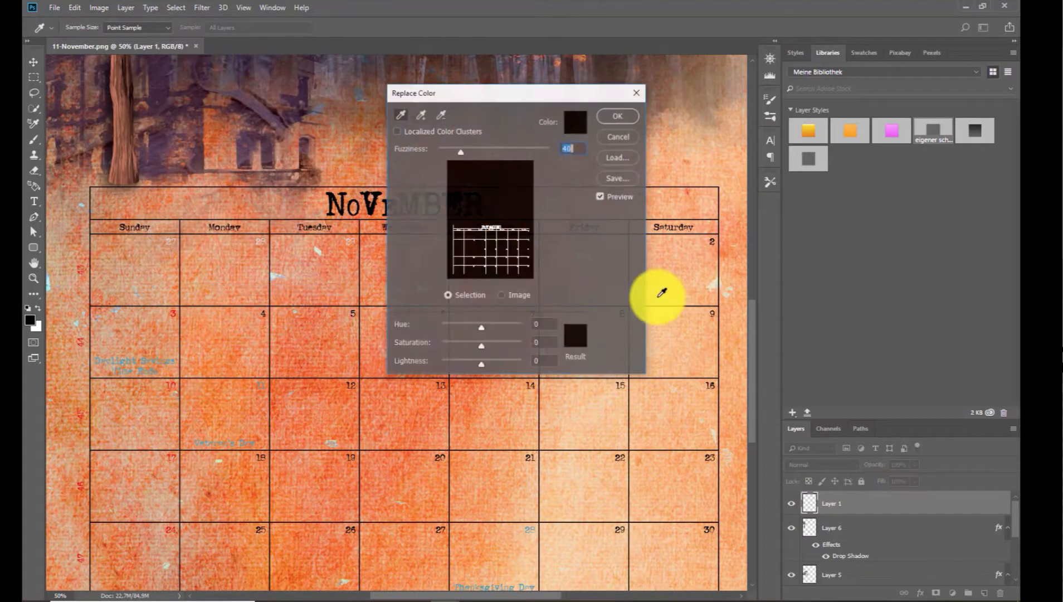
drag(547, 94, 760, 93)
click(786, 123)
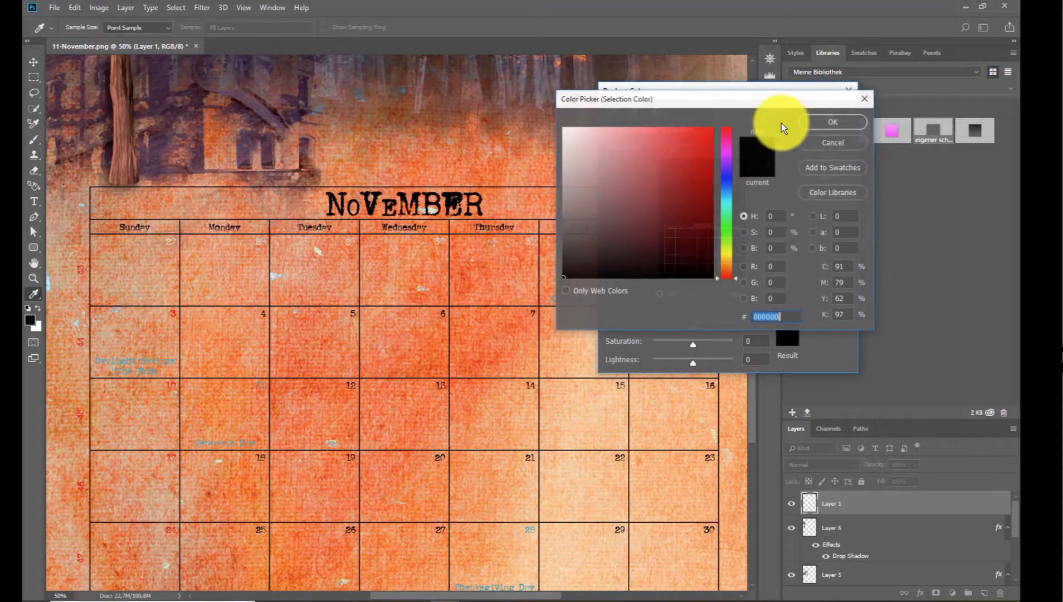
click(245, 436)
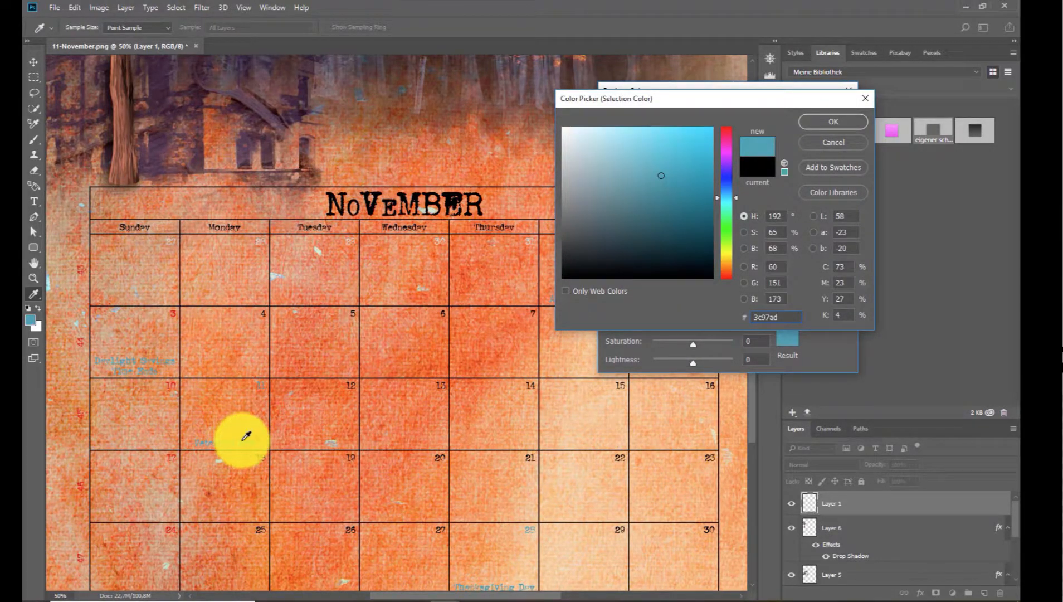
click(822, 123)
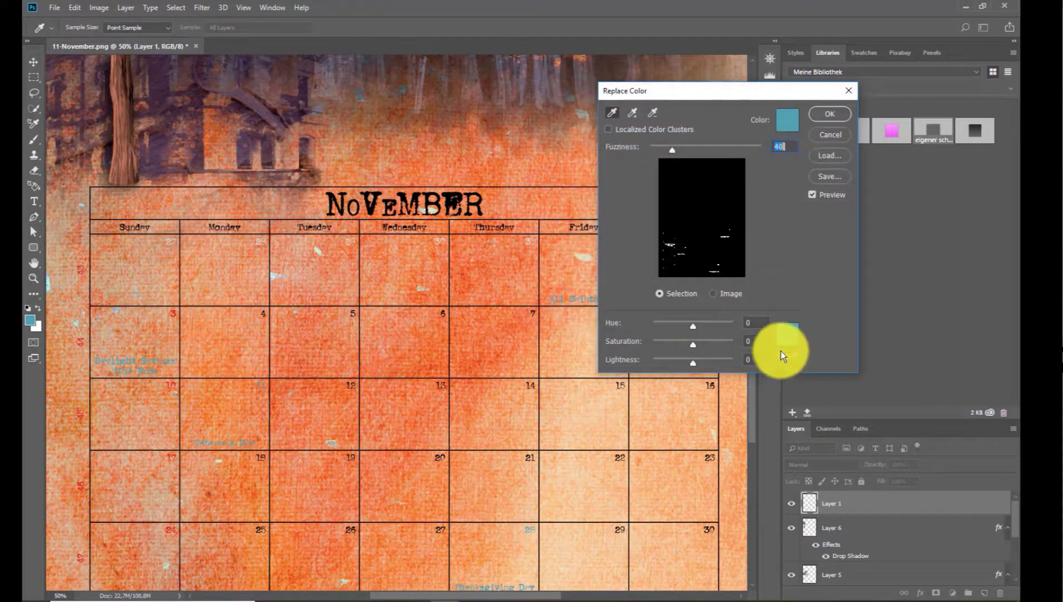
Step: Replace the blue holiday text with dark brown, using hue -170, saturation +17 and lightness -36
click(783, 341)
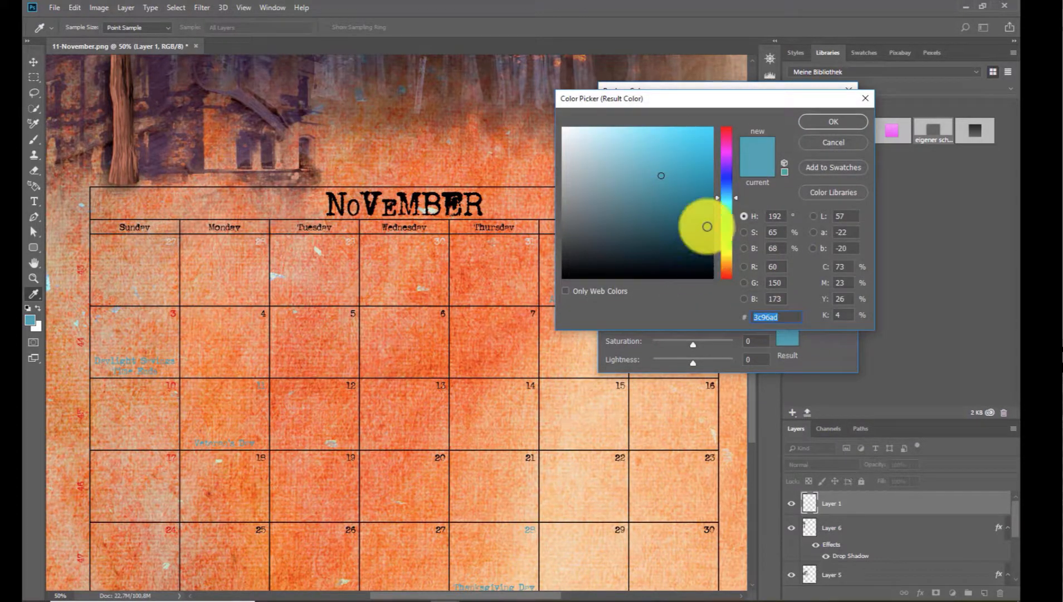
click(726, 268)
click(696, 235)
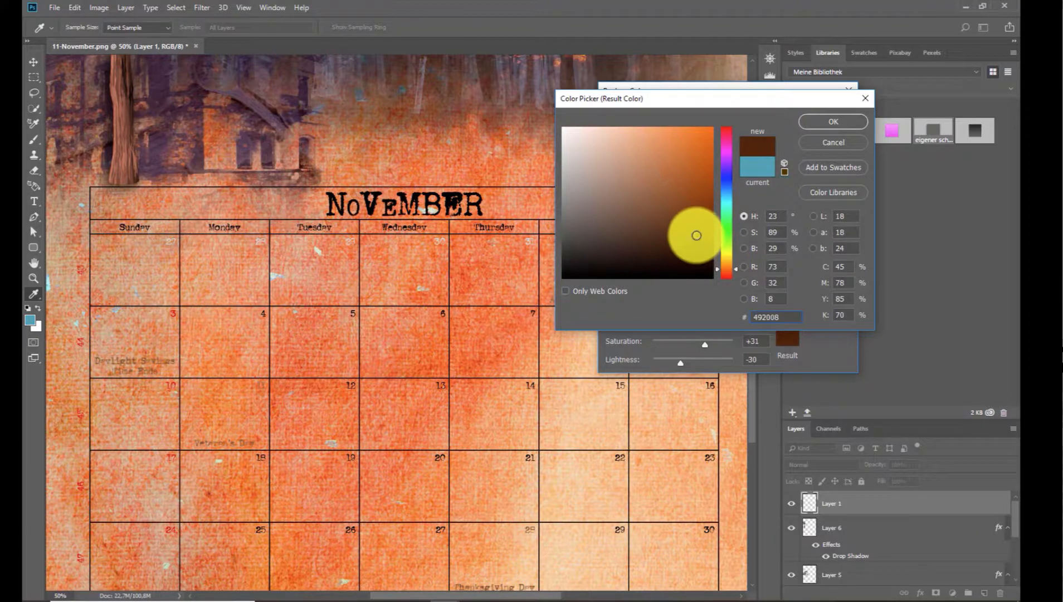
mouse_move(697, 235)
mouse_down()
mouse_move(617, 147)
mouse_move(565, 135)
mouse_move(580, 133)
mouse_up()
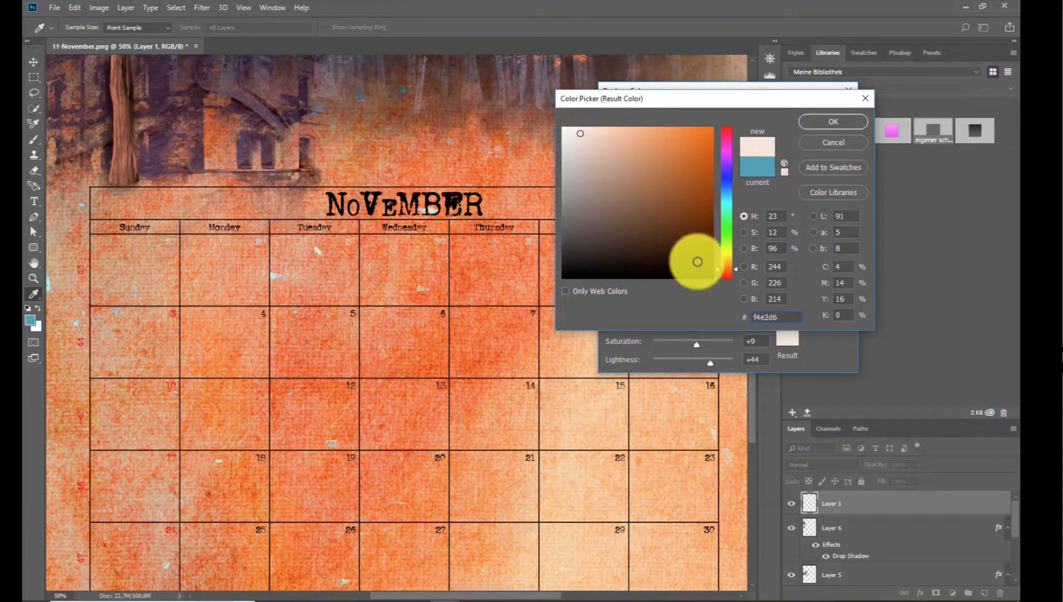
click(696, 260)
drag(683, 258, 682, 251)
click(841, 126)
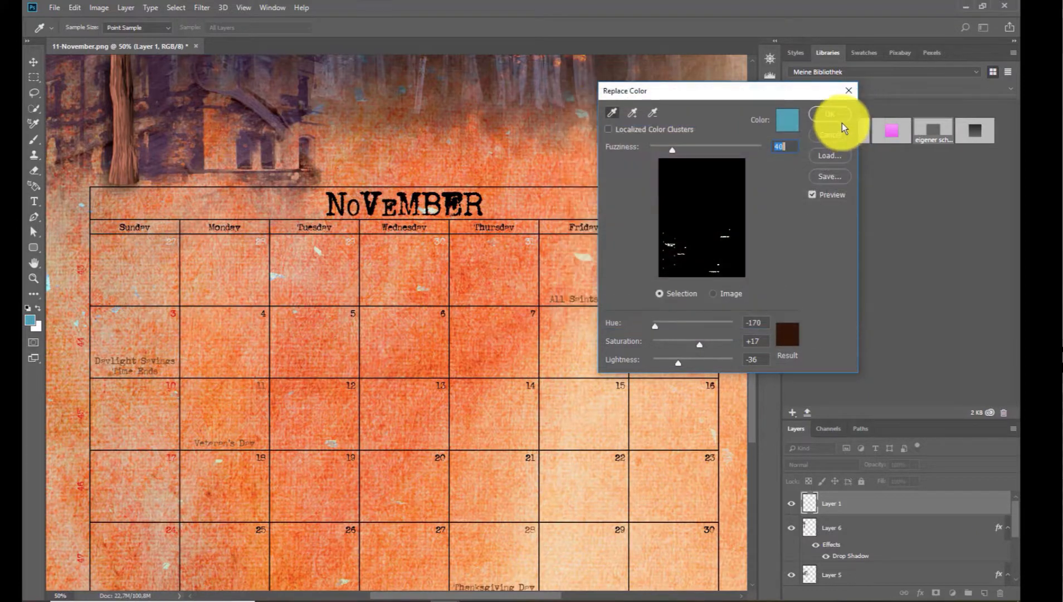
click(837, 112)
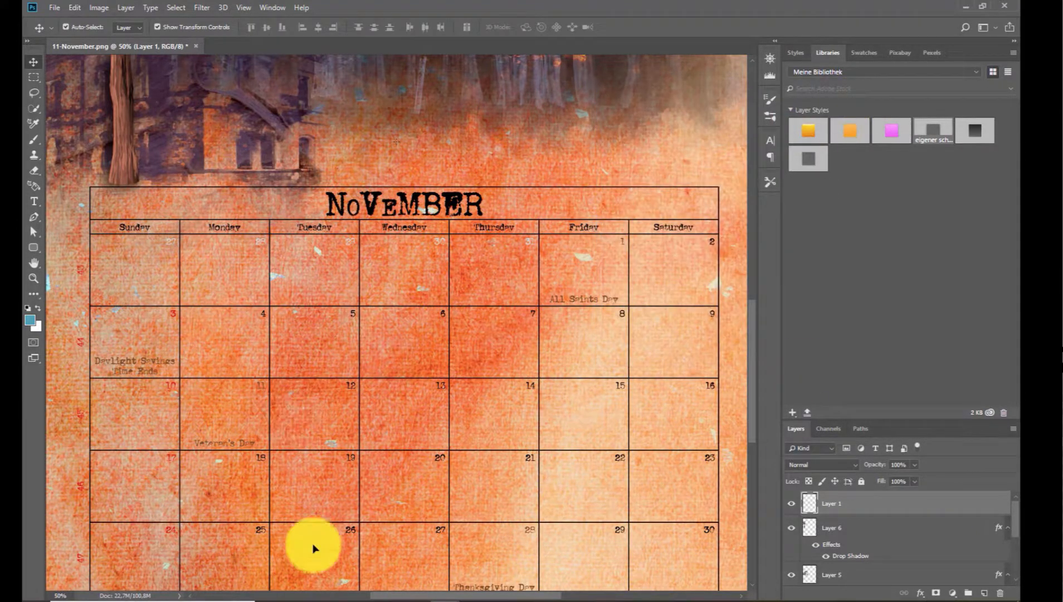
drag(422, 594, 405, 594)
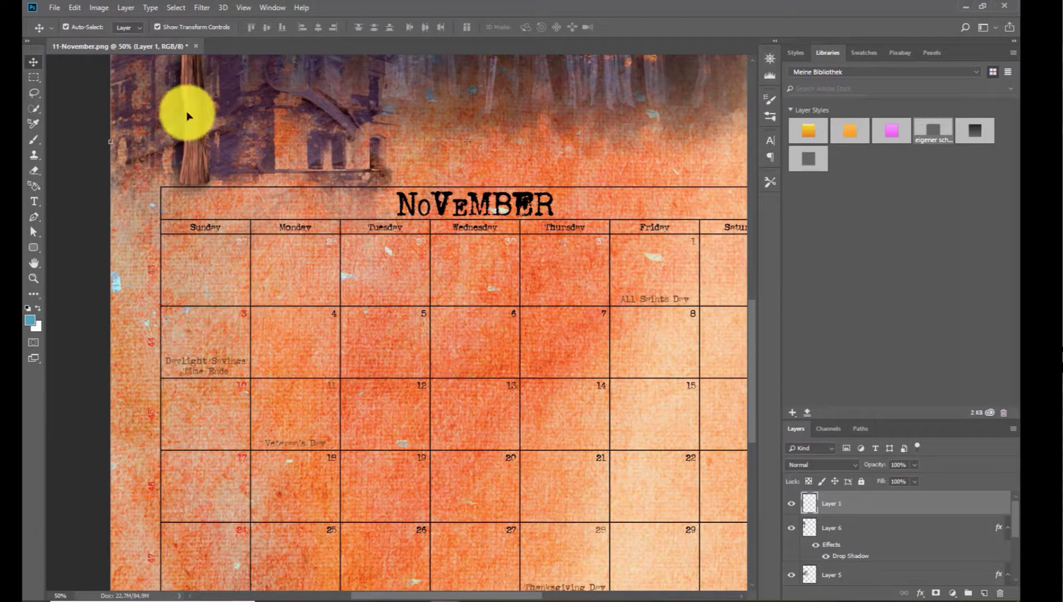
Step: Start Replace Color on the calendar grid's Layer 1 and sample the red date text (e30613) as the colour to replace
click(100, 8)
mouse_move(112, 39)
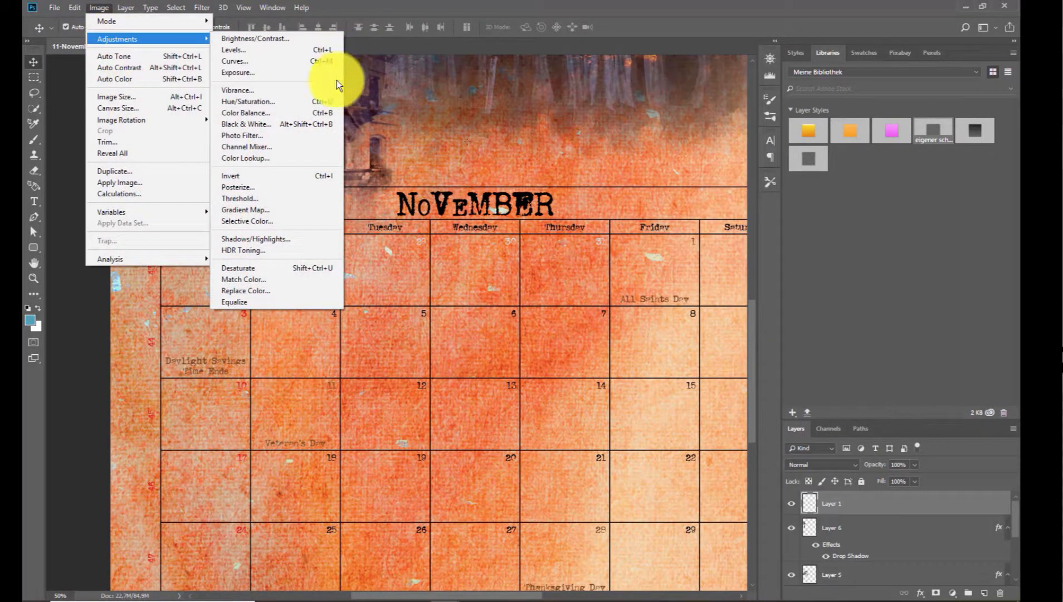
click(262, 290)
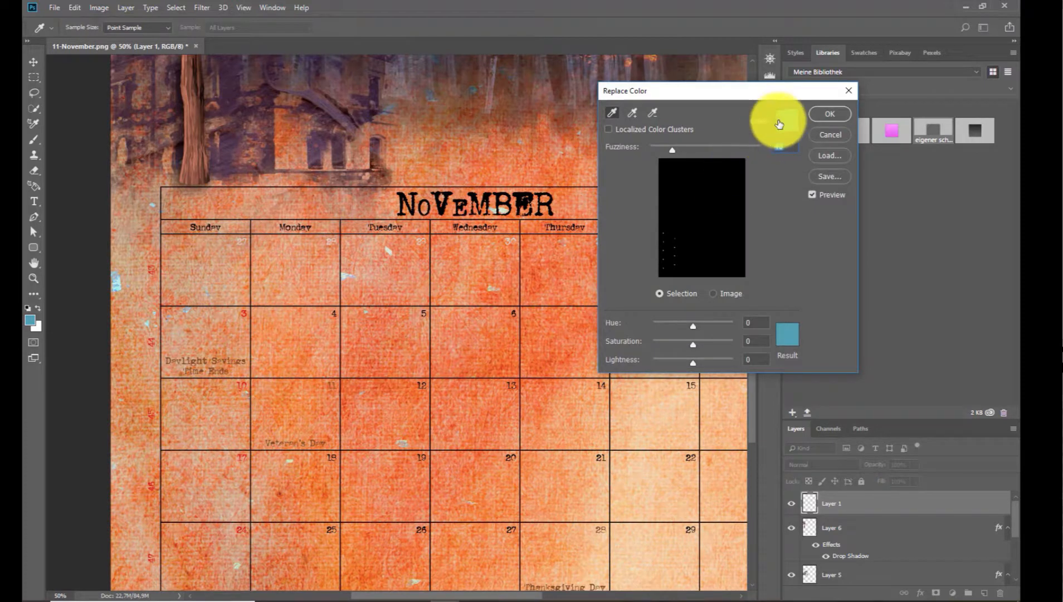
click(779, 121)
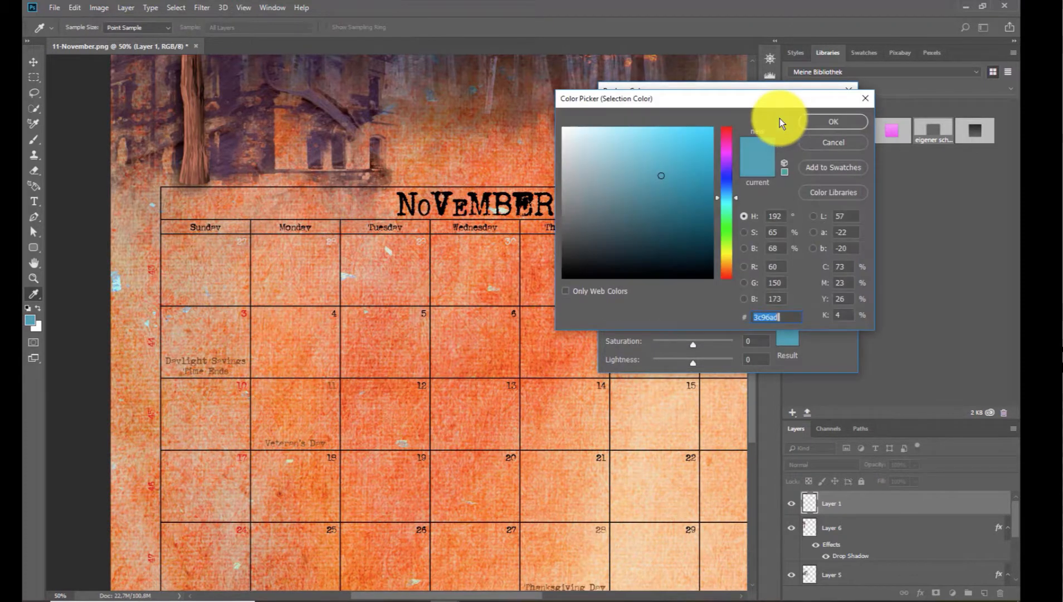
click(249, 307)
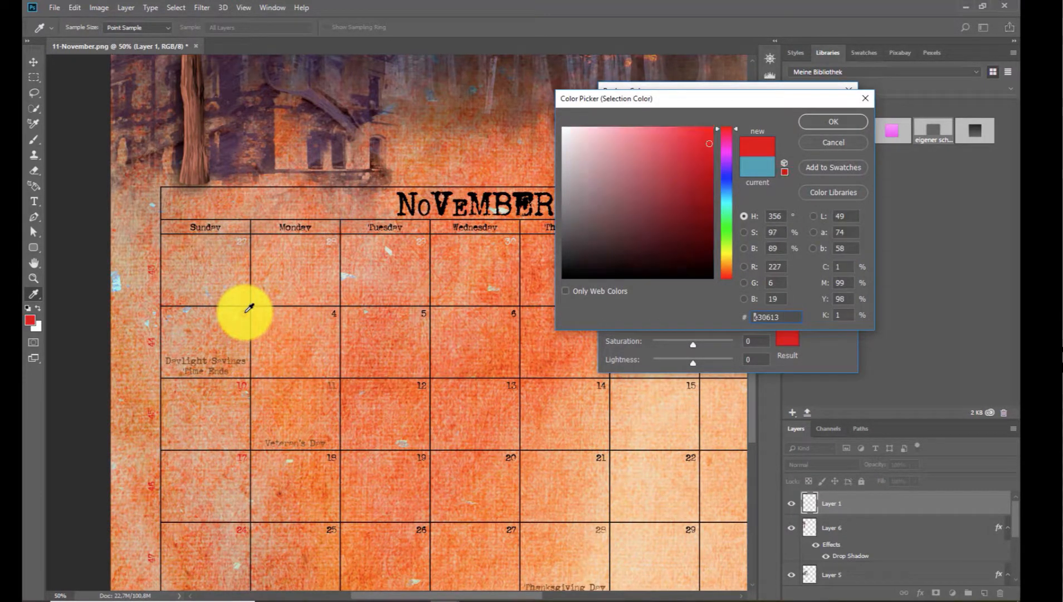
click(816, 123)
Step: Replace the red date text with near-black brown 040200, using hue +34, saturation +5 and lightness -45
click(791, 340)
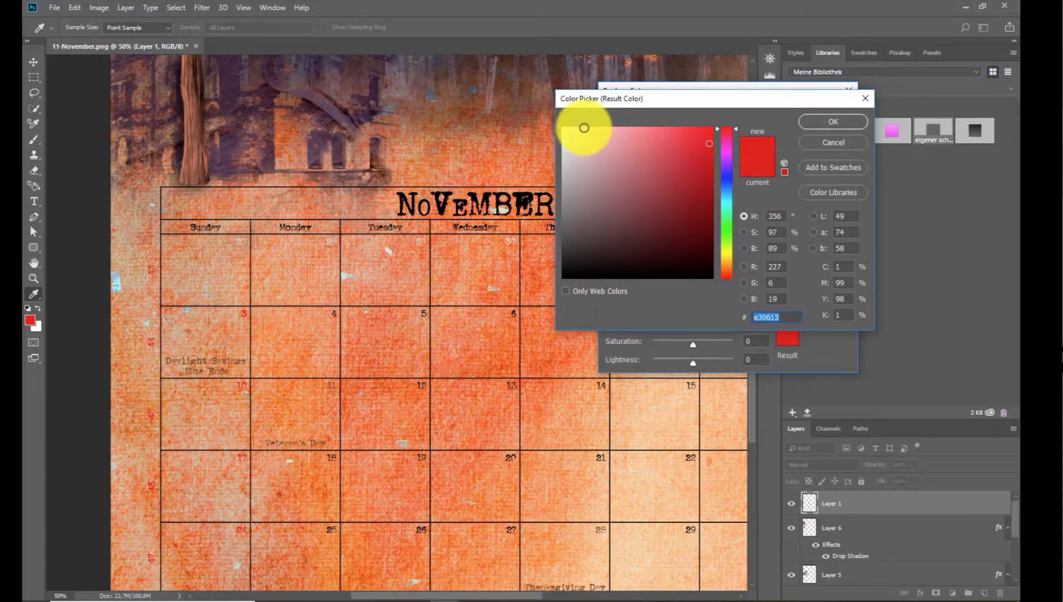
click(726, 266)
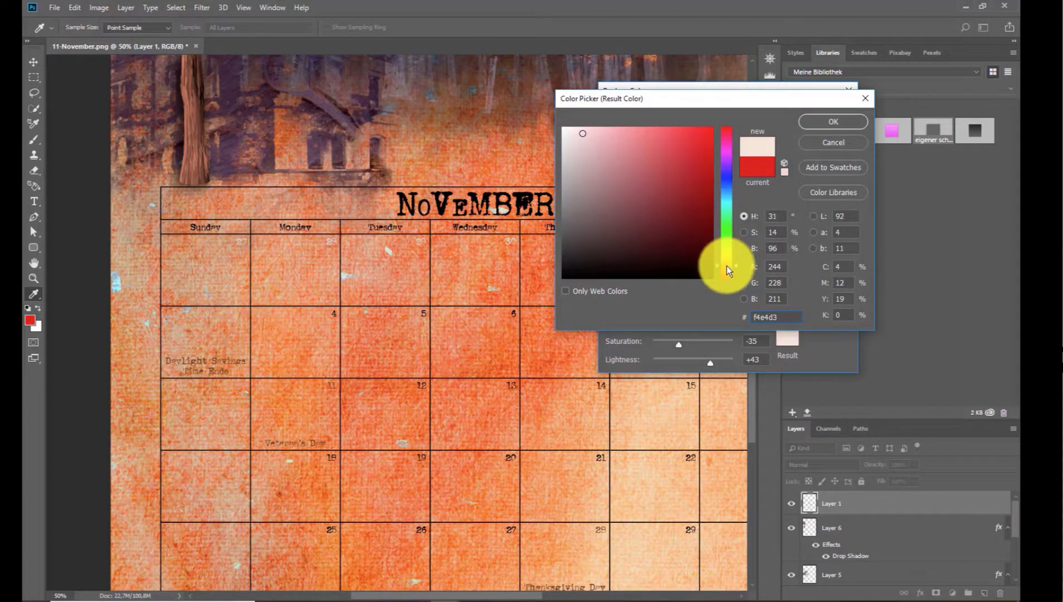
click(705, 263)
drag(705, 263, 658, 274)
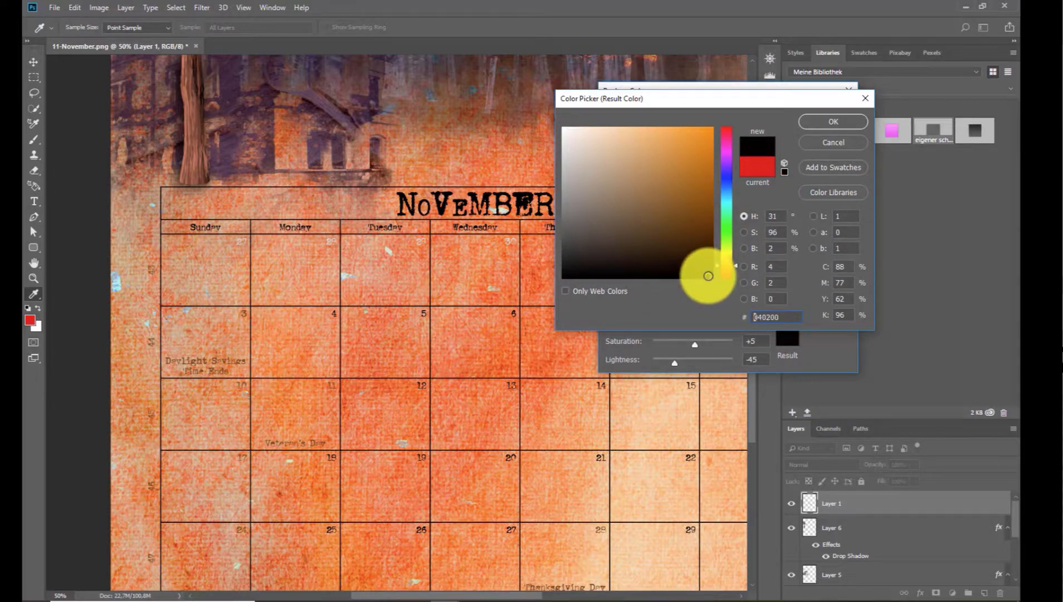
click(840, 123)
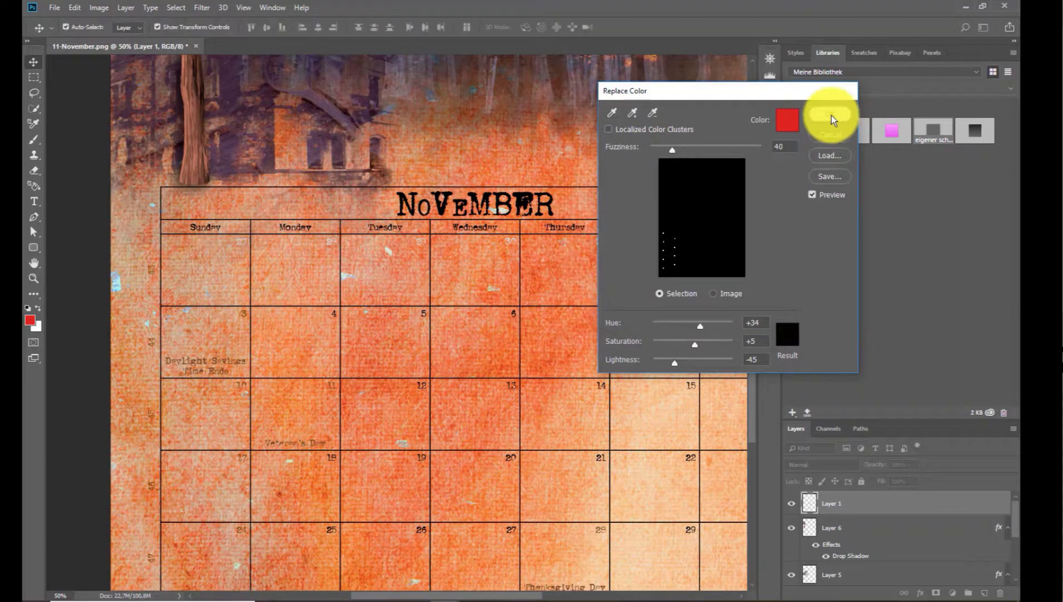
click(831, 116)
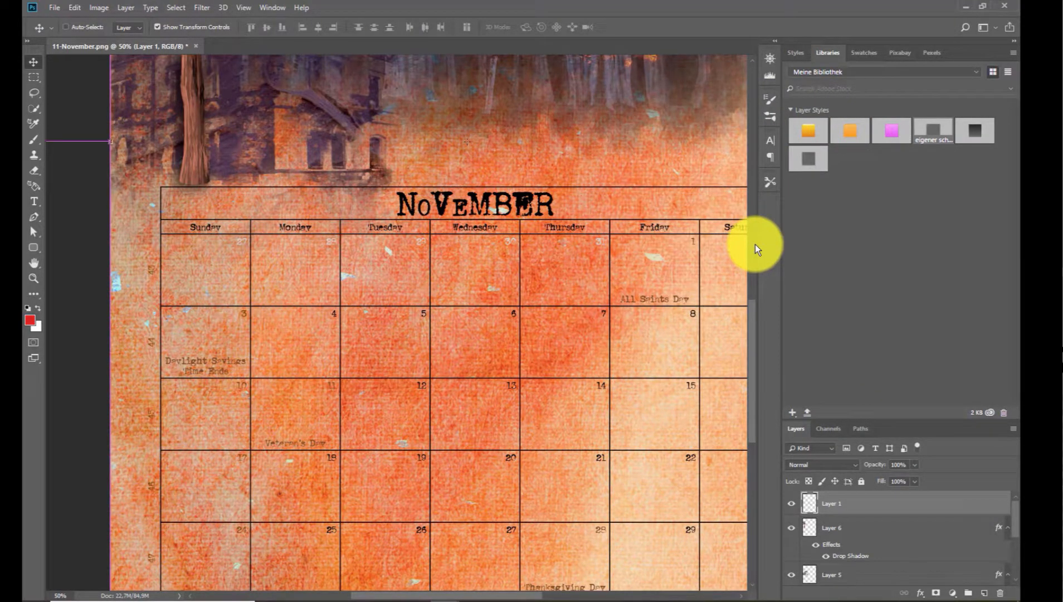
Step: Open nbk-indiansummer-PT-Brushmix17 from the nbk-indiansummer-PT-Brushmix folder, copy the black leaf onto the calendar page, and close the source file
key(ctrl+0)
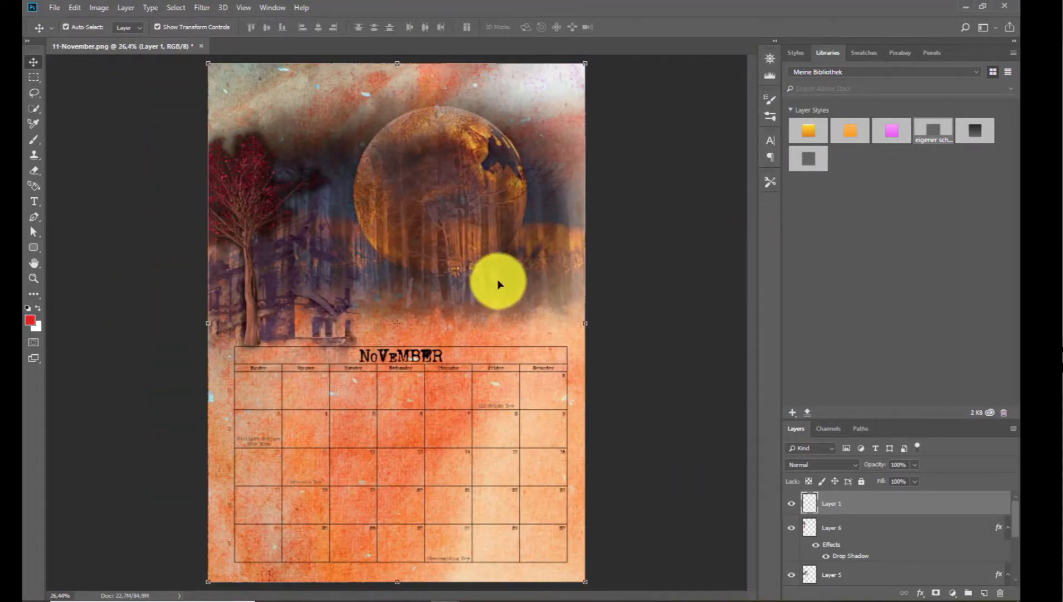
click(54, 7)
click(66, 32)
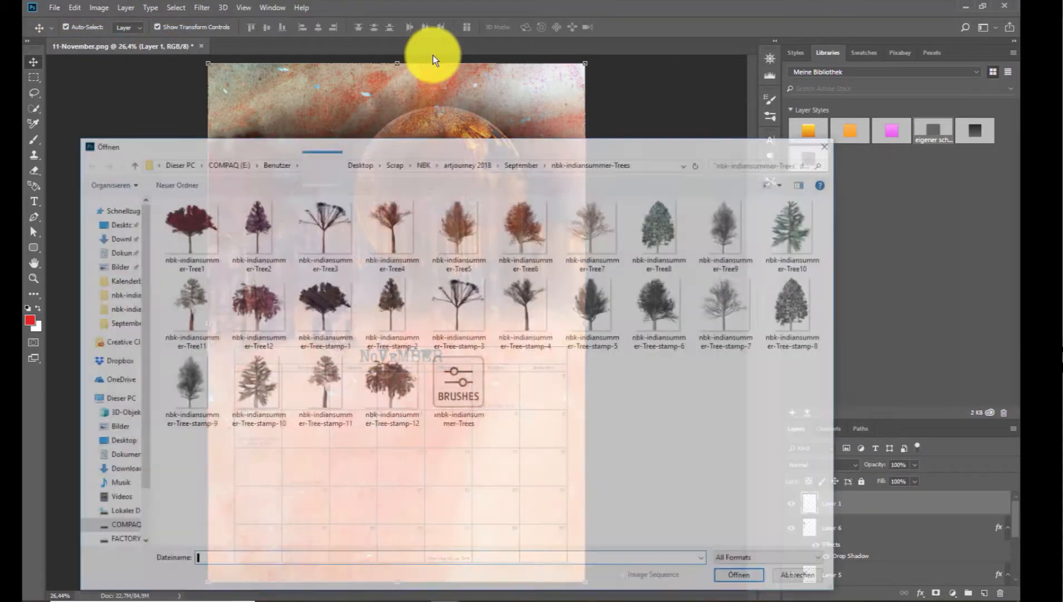
click(524, 164)
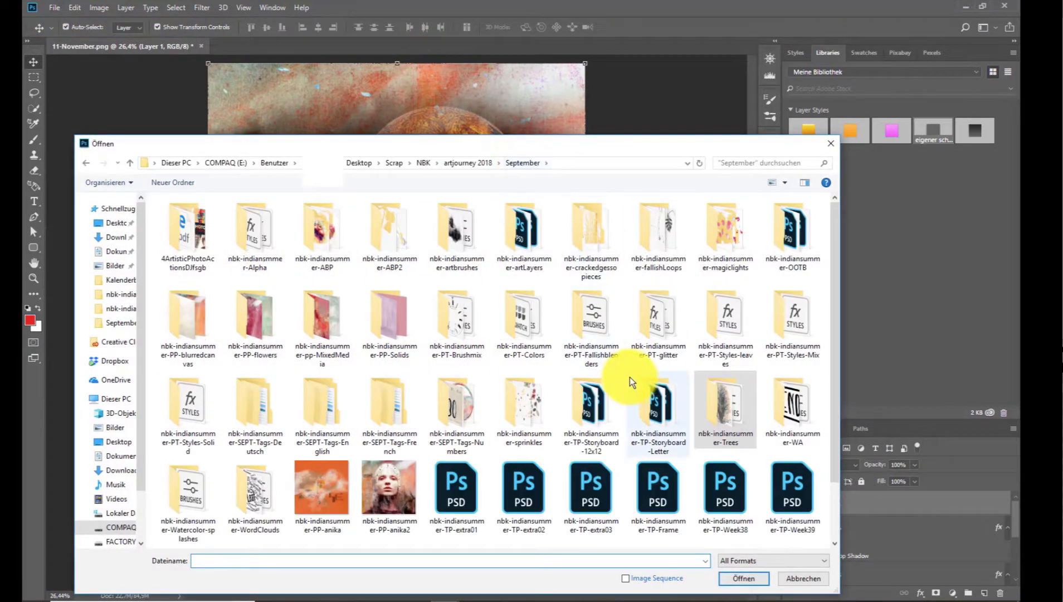
double_click(471, 338)
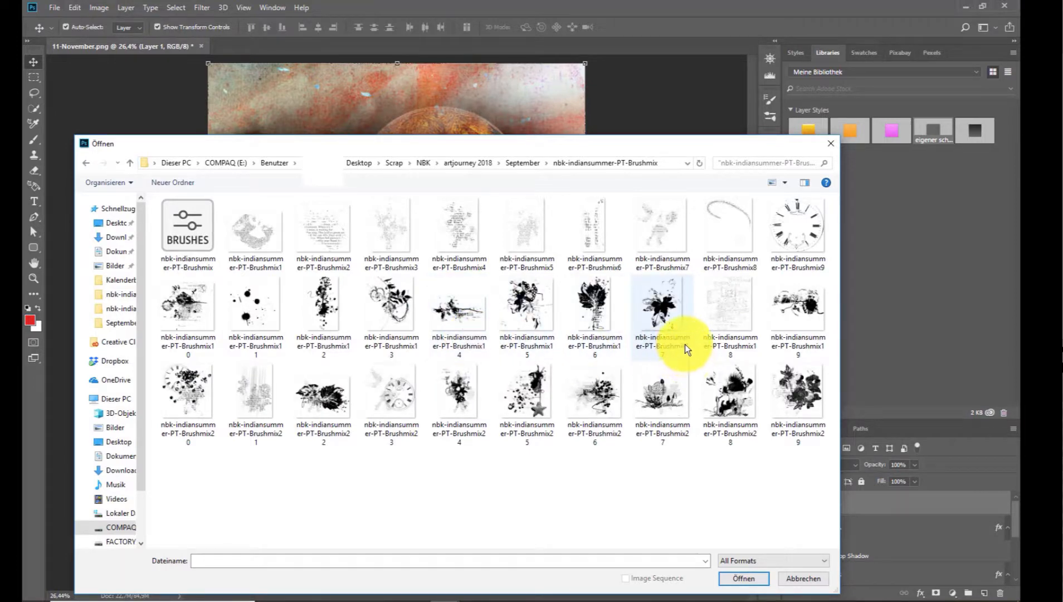
double_click(655, 308)
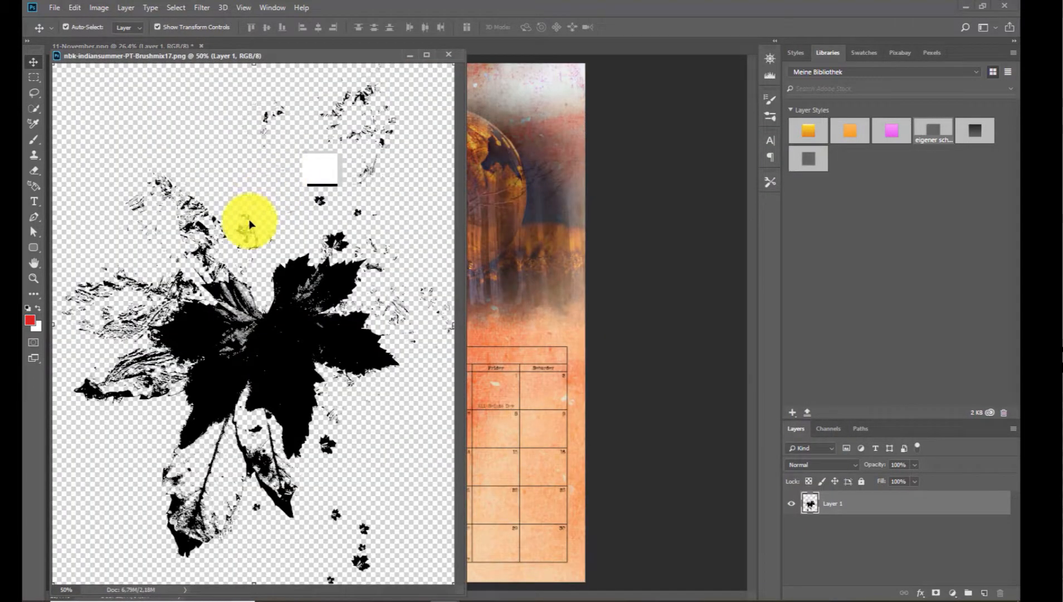
mouse_move(249, 223)
mouse_down()
mouse_move(458, 218)
mouse_move(501, 178)
mouse_move(547, 273)
mouse_up()
click(446, 53)
Step: Scale down the leaf on Layer 7 and place it where the forest meets the calendar's Friday column
mouse_move(610, 185)
mouse_down()
mouse_move(569, 287)
mouse_move(529, 302)
mouse_move(573, 305)
mouse_up()
click(559, 27)
drag(499, 372, 539, 310)
Step: Try several pattern overlay styles on the leaf on Layer 7, keep the brown one, and move the leaf partly past the page's right edge
click(802, 52)
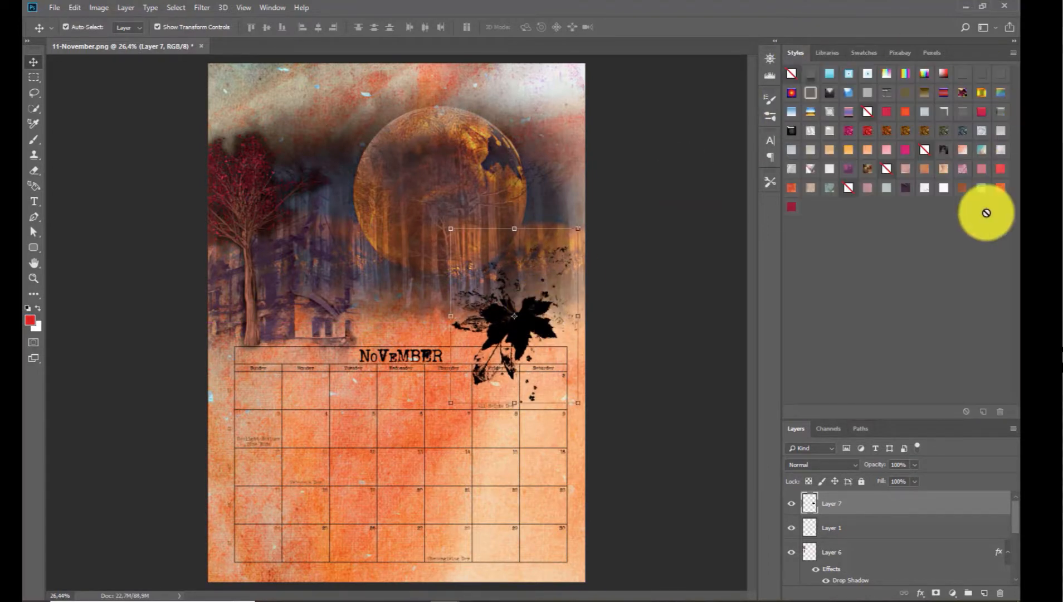
click(997, 188)
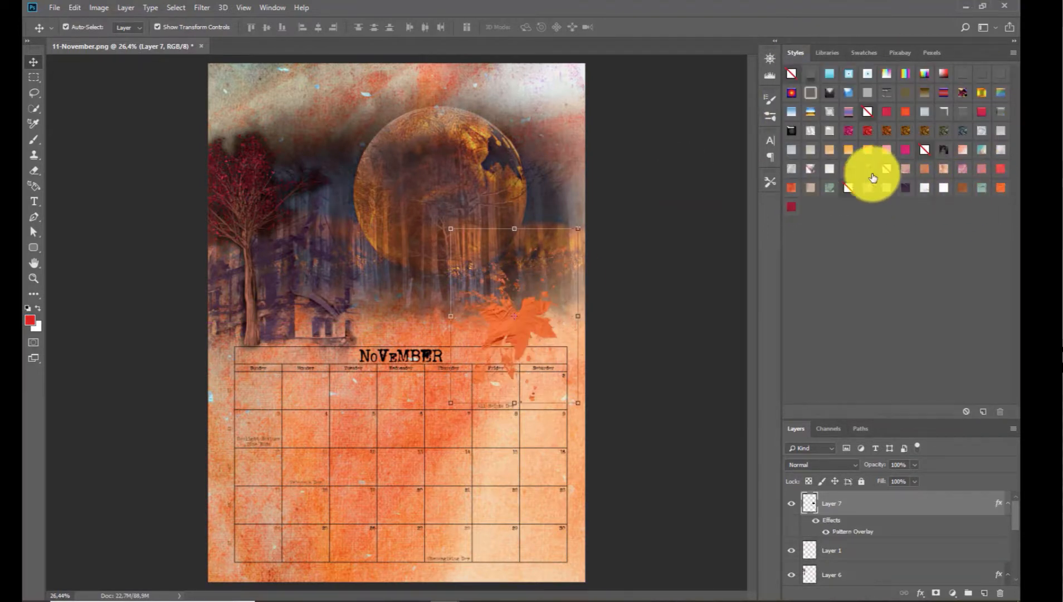
click(942, 168)
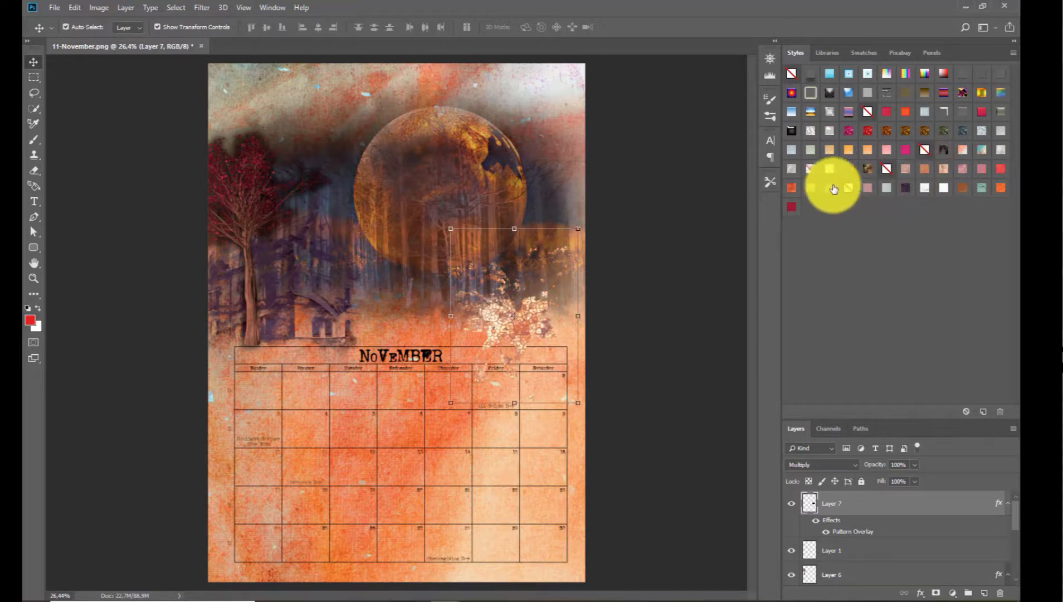
click(792, 189)
click(792, 207)
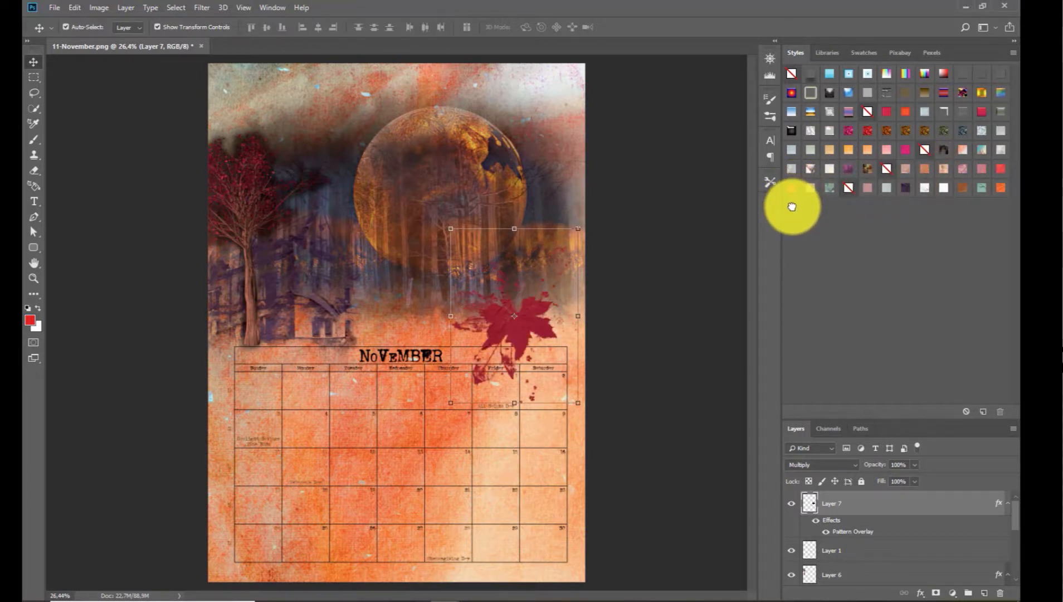
click(963, 190)
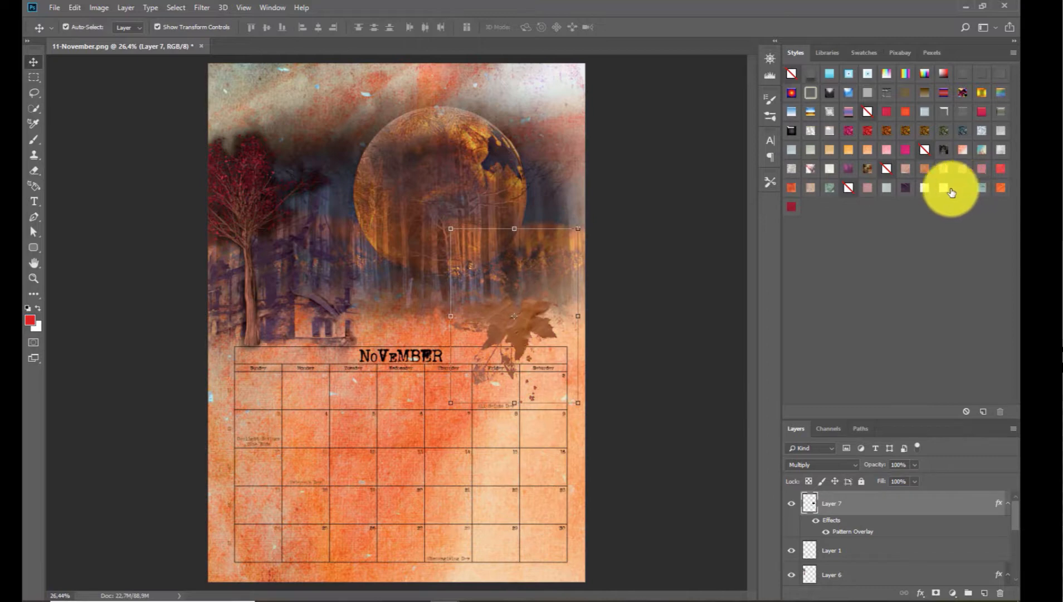
drag(531, 316, 567, 296)
Step: Open nbk-indiansummer-PT-Brushmix5, copy its text brush onto the calendar page over the bubble, and close the source file
click(54, 7)
click(65, 31)
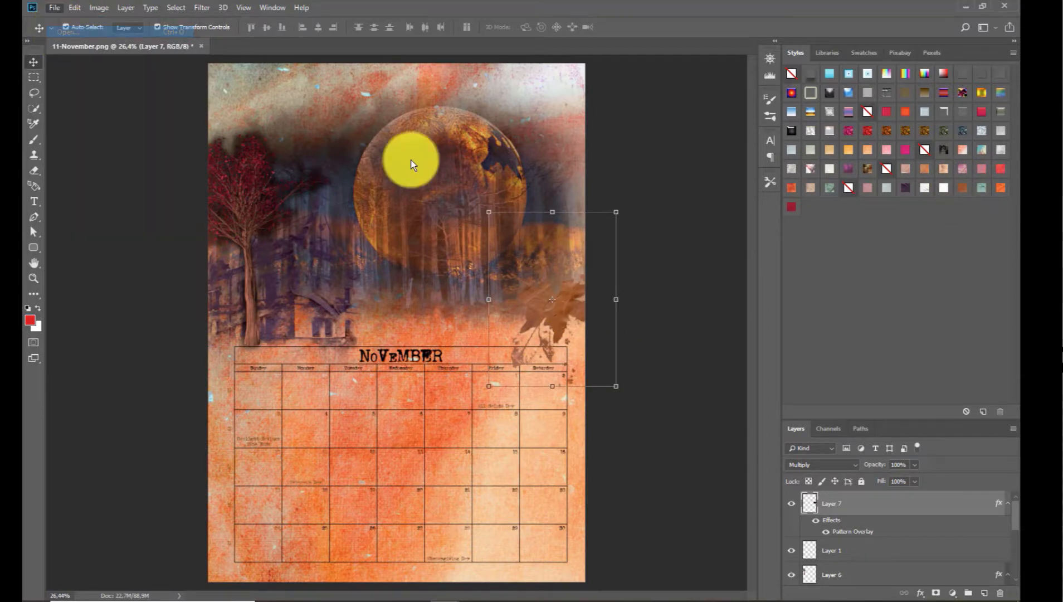
double_click(533, 232)
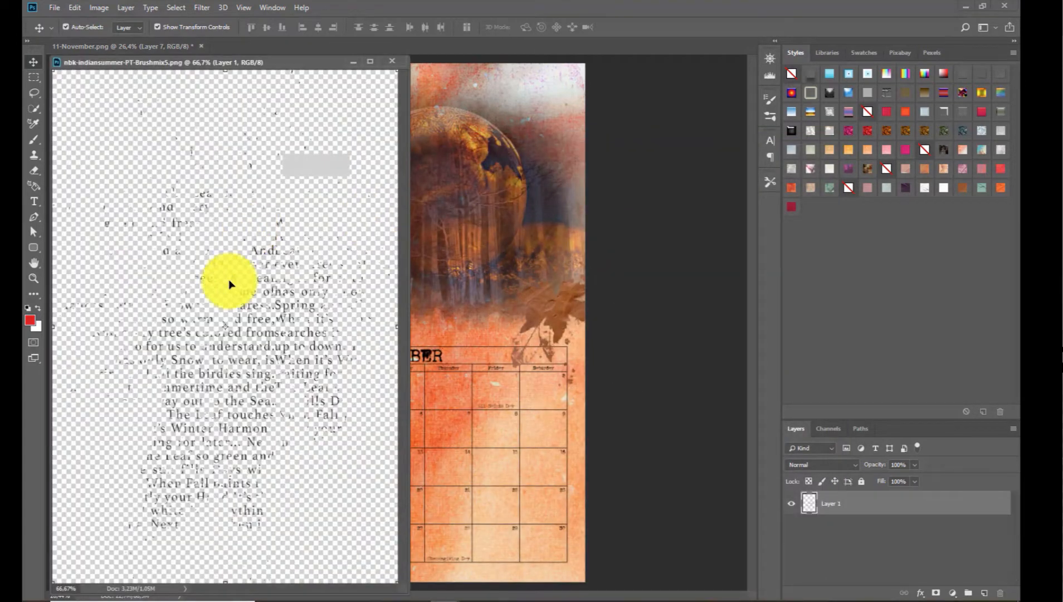
mouse_move(254, 311)
mouse_down()
mouse_move(353, 258)
mouse_move(402, 105)
mouse_up()
click(395, 60)
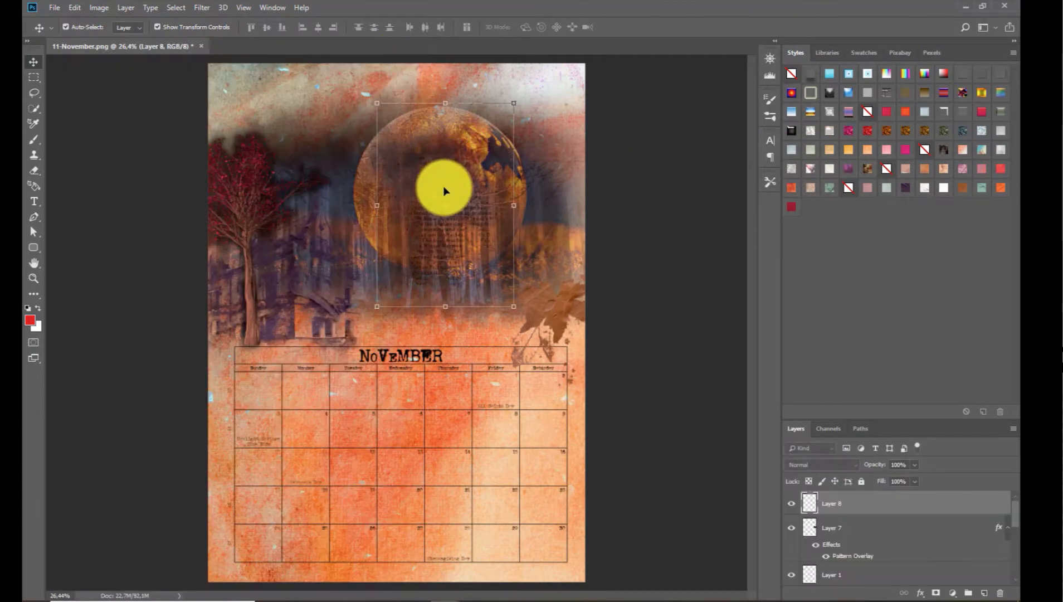
Step: Move the text brush on Layer 8 to the bubble's right-hand side, directly above the brown leaf
click(450, 228)
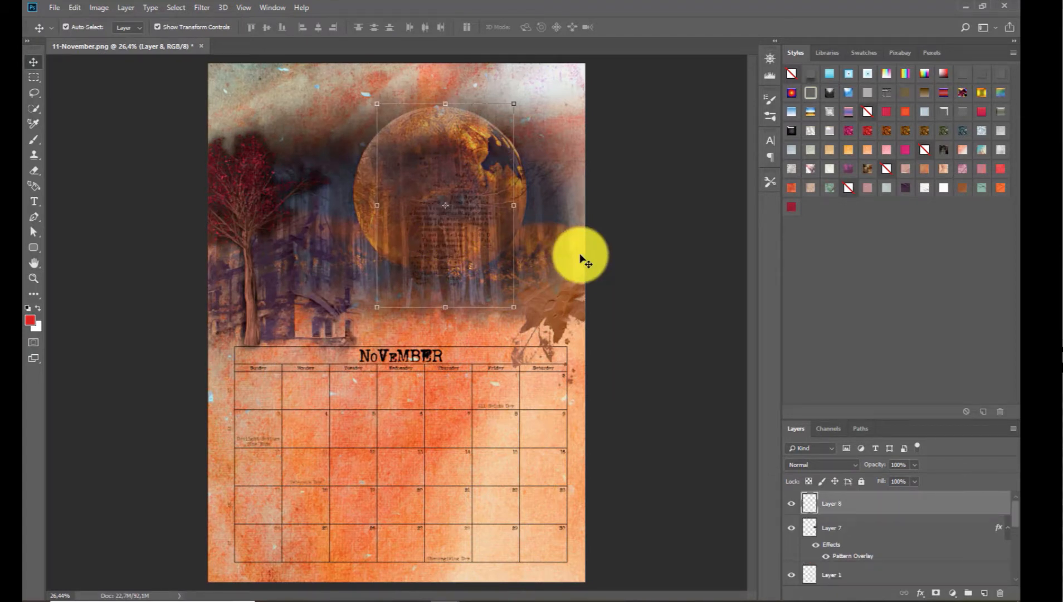
key(shift+Down)
key(shift+Down)
key(shift+Down)
key(shift+Down)
key(shift+Down)
key(shift+Down)
key(shift+Down)
key(shift+Down)
key(shift+Down)
key(shift+Down)
key(shift+Down)
key(shift+Down)
key(shift+Down)
key(shift+Down)
key(shift+Down)
key(shift+Down)
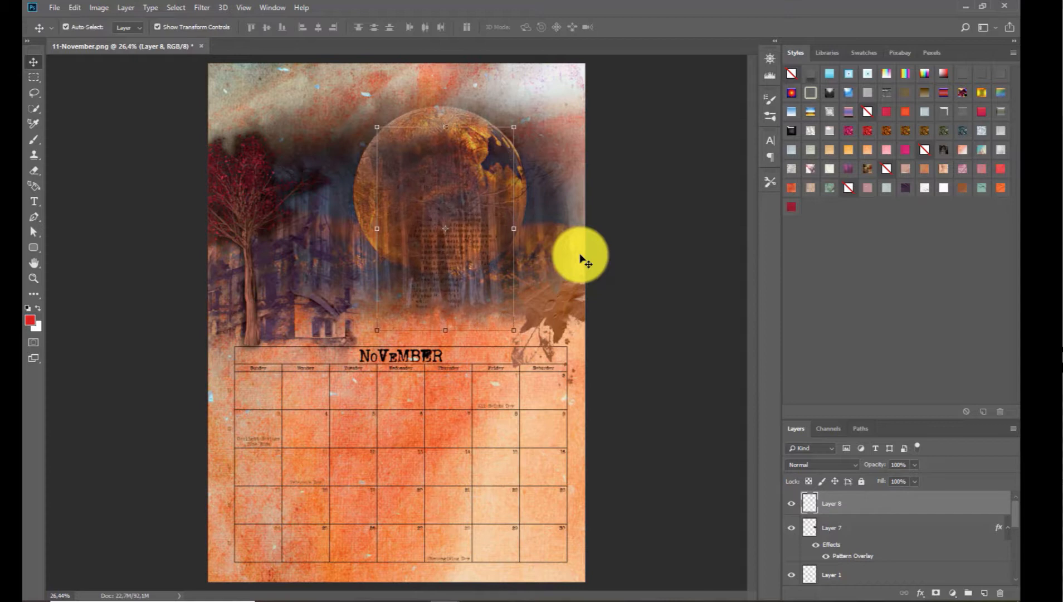
key(shift+Down)
key(shift+Down)
key(shift+Down)
key(shift+Down)
key(shift+Down)
key(shift+Down)
key(shift+Down)
key(shift+Down)
key(shift+Down)
key(shift+Down)
key(shift+Down)
key(shift+Down)
key(shift+Down)
key(shift+Down)
key(shift+Down)
key(shift+Down)
key(shift+Down)
key(shift+Down)
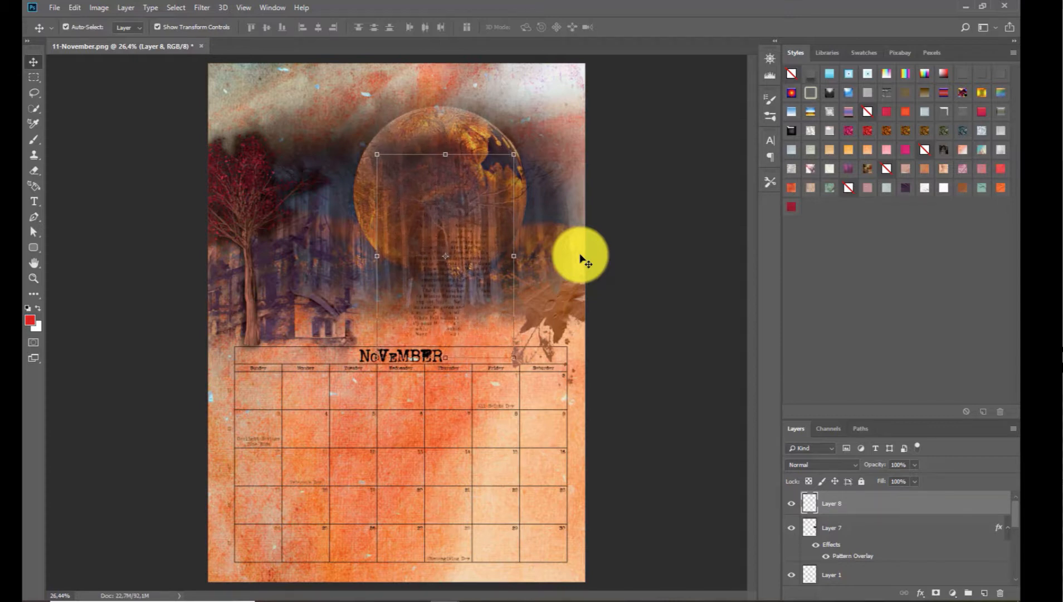
key(shift+Down)
key(shift+Down)
key(shift+Down)
key(shift+Down)
key(shift+Down)
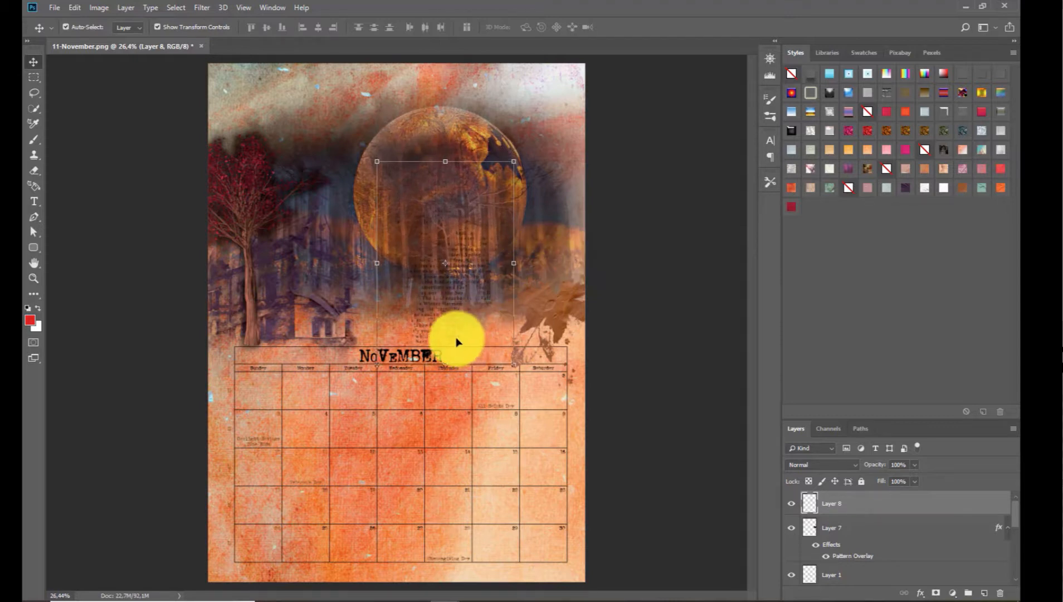
drag(458, 339, 537, 272)
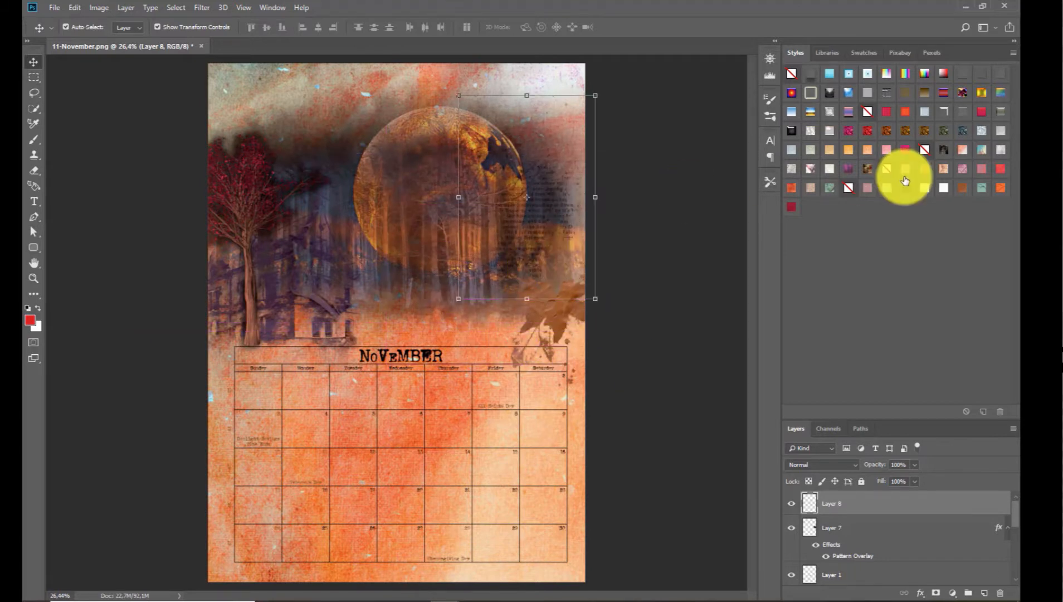
Step: Try the white style on the text brush on Layer 8, then give it an orange-brown pattern overlay style
click(943, 188)
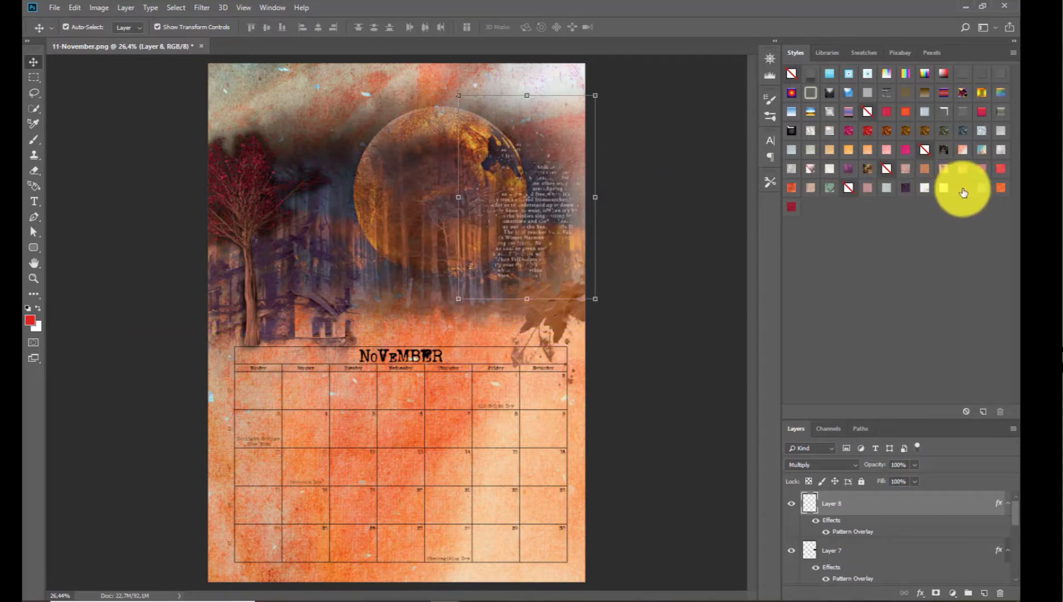
click(969, 187)
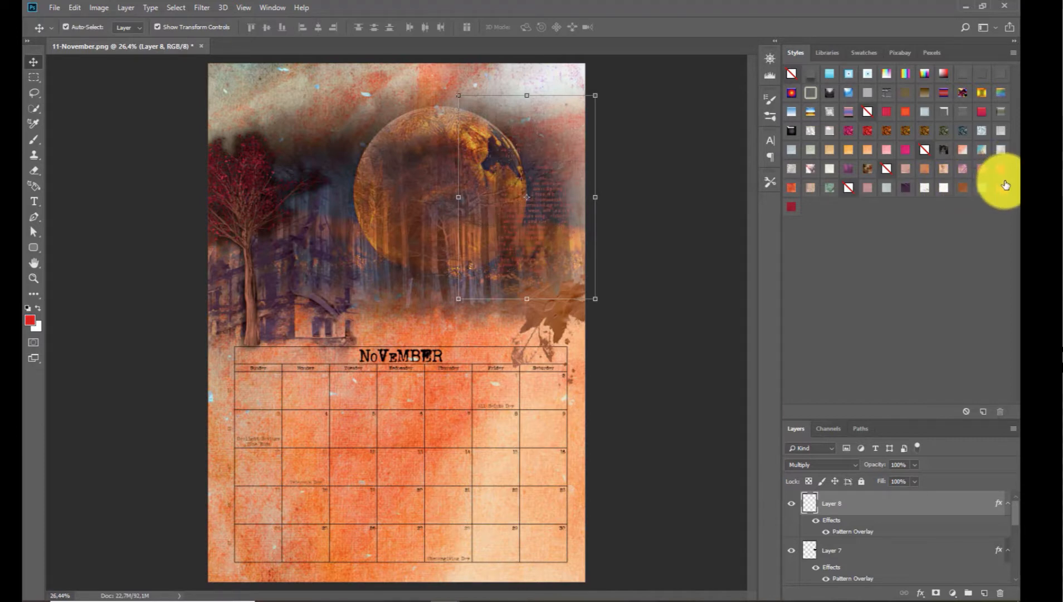
mouse_move(536, 229)
mouse_down()
mouse_move(548, 229)
mouse_move(536, 230)
mouse_up()
Step: Select the background paper on Layer 2 and open nbk-IS-fallishLoops-1b from the nbk-indiansummer-fallishLoops folder
click(399, 484)
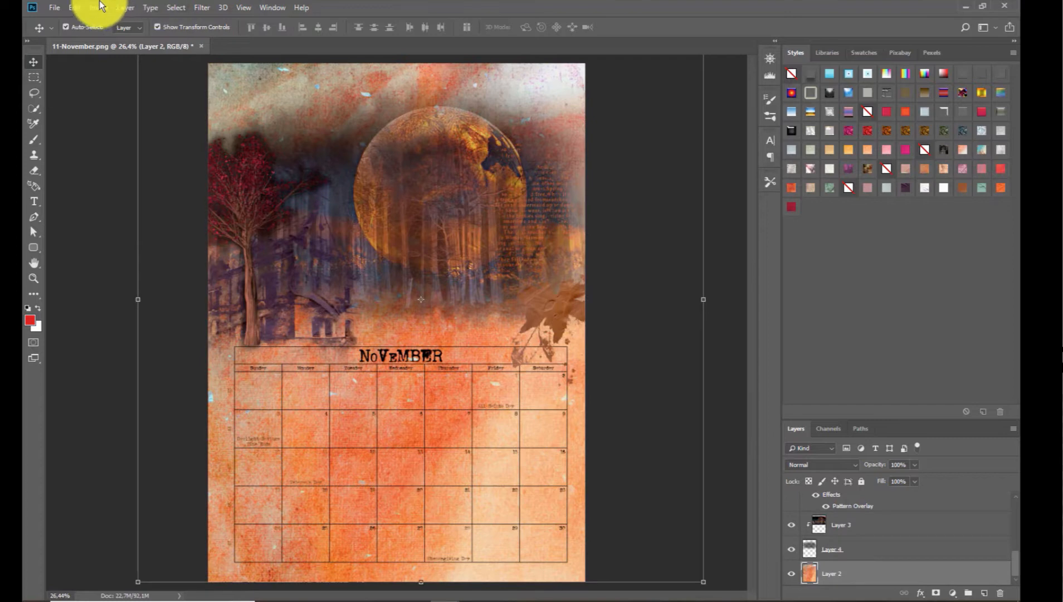
click(56, 8)
click(61, 30)
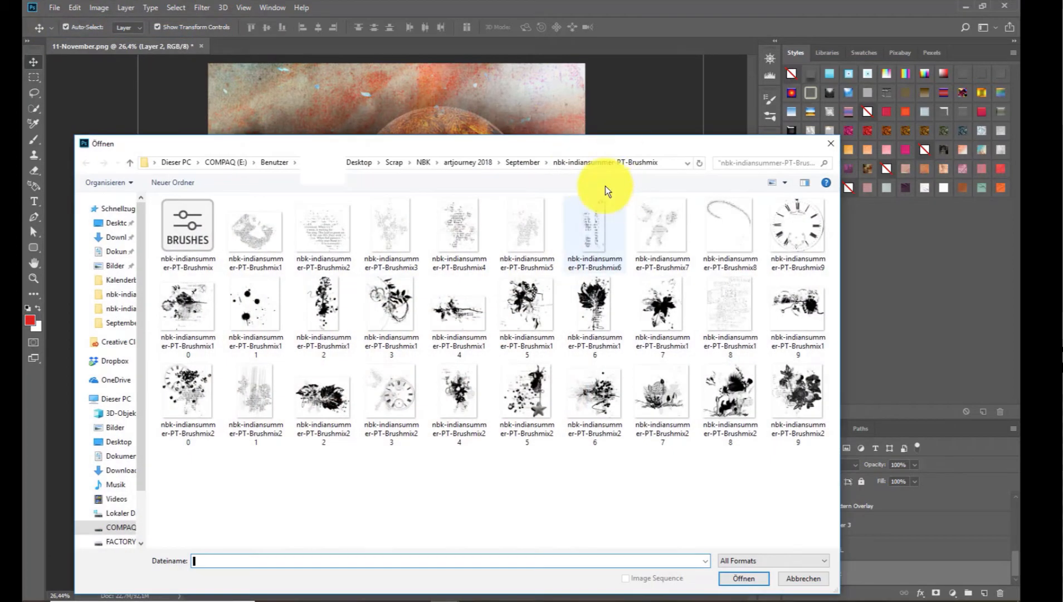
click(523, 163)
double_click(656, 247)
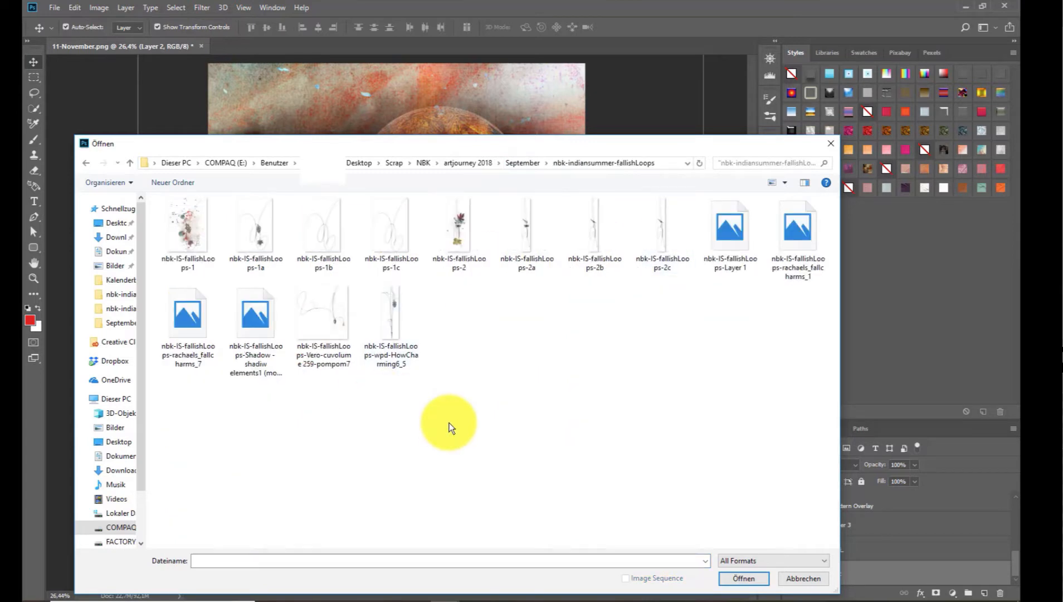
double_click(330, 250)
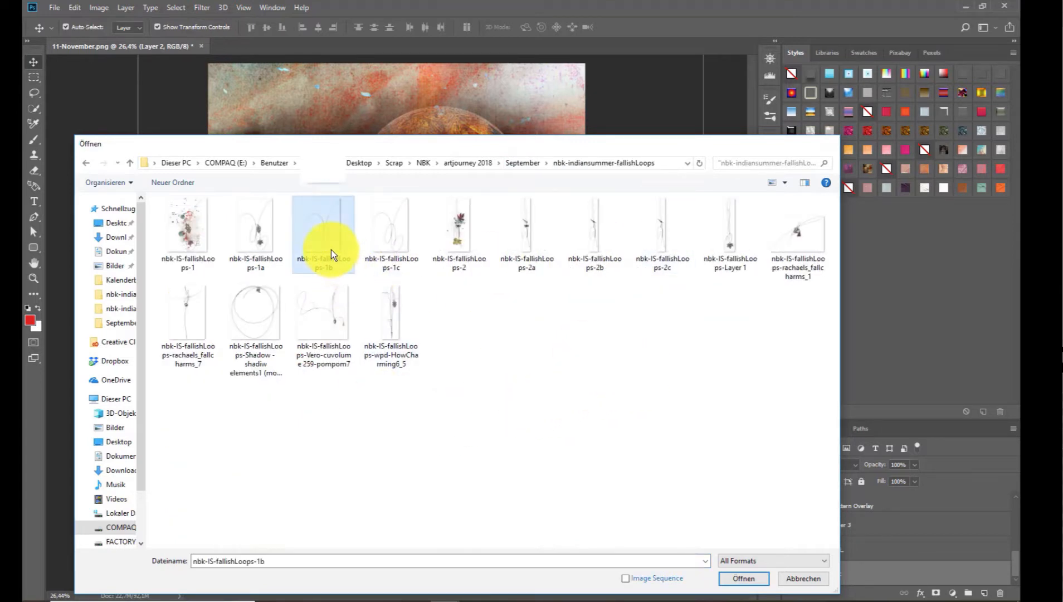
Step: Copy the looped thread onto the page above Layer 2 and position it so its loops hang around the brown leaf
drag(240, 402, 442, 303)
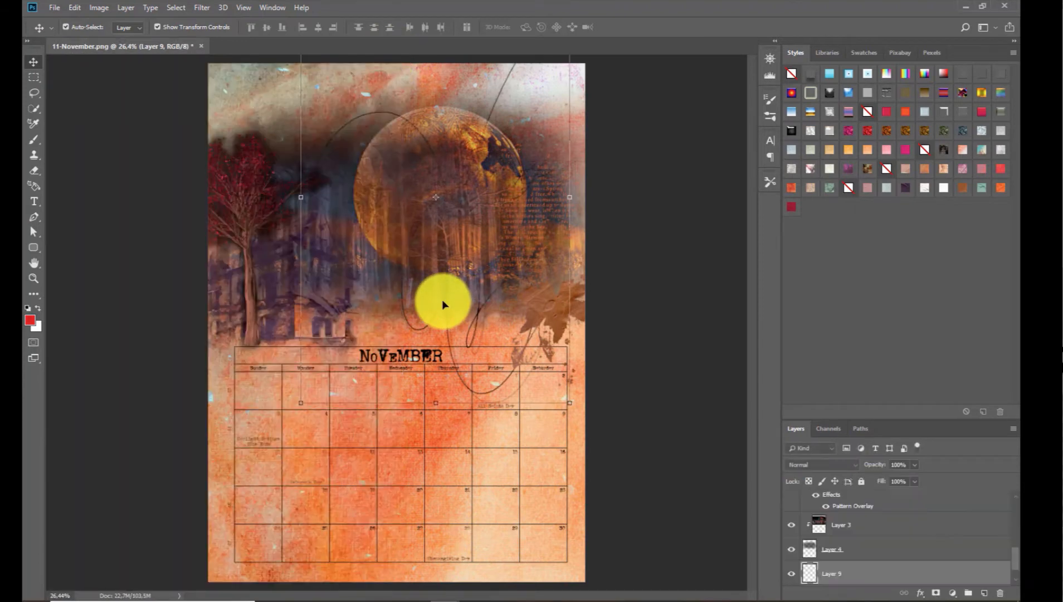
click(465, 389)
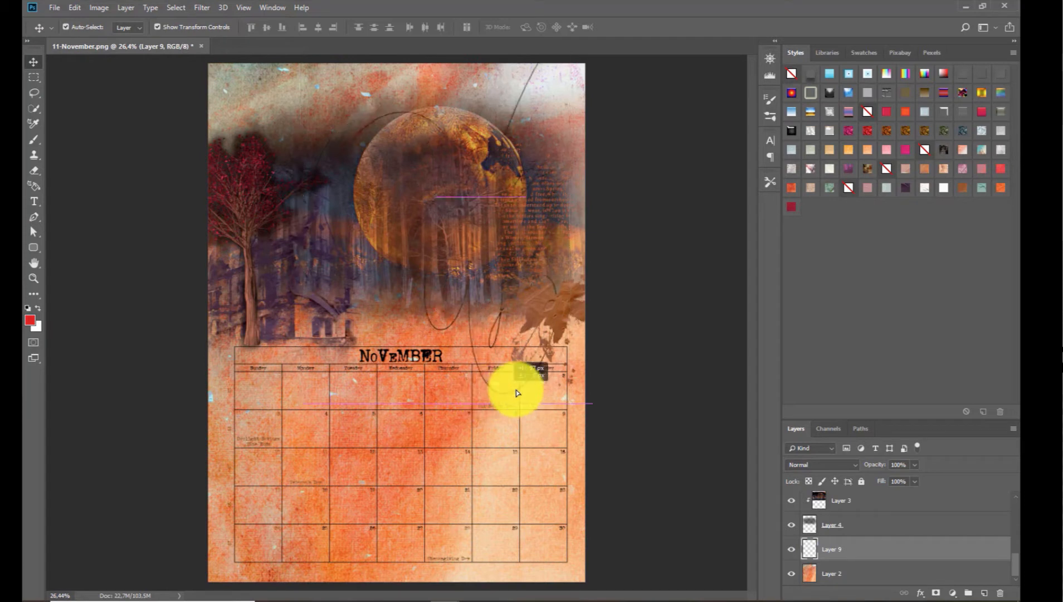
drag(517, 387, 543, 418)
click(429, 316)
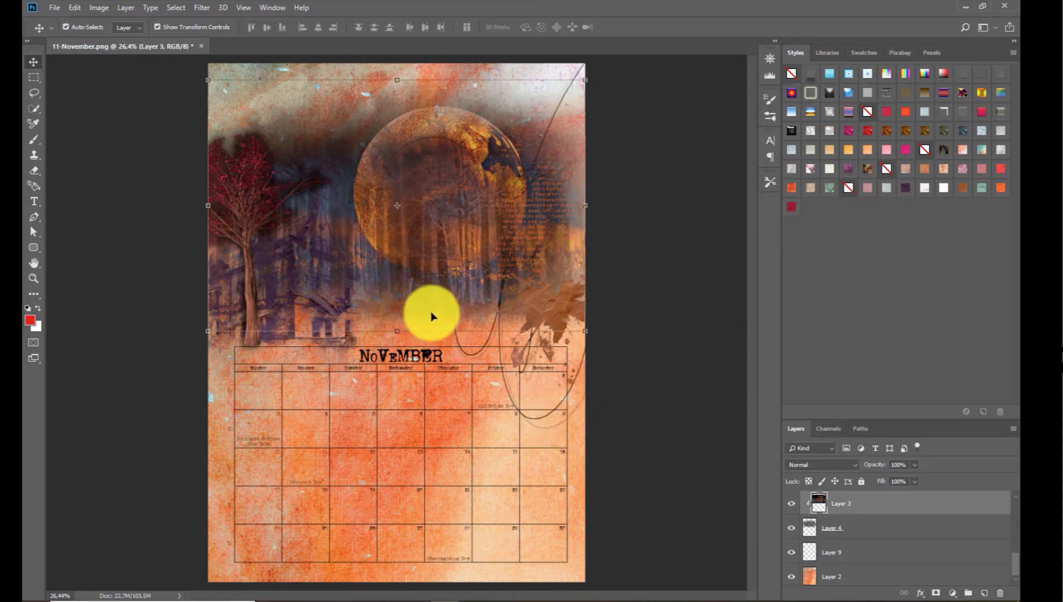
click(293, 441)
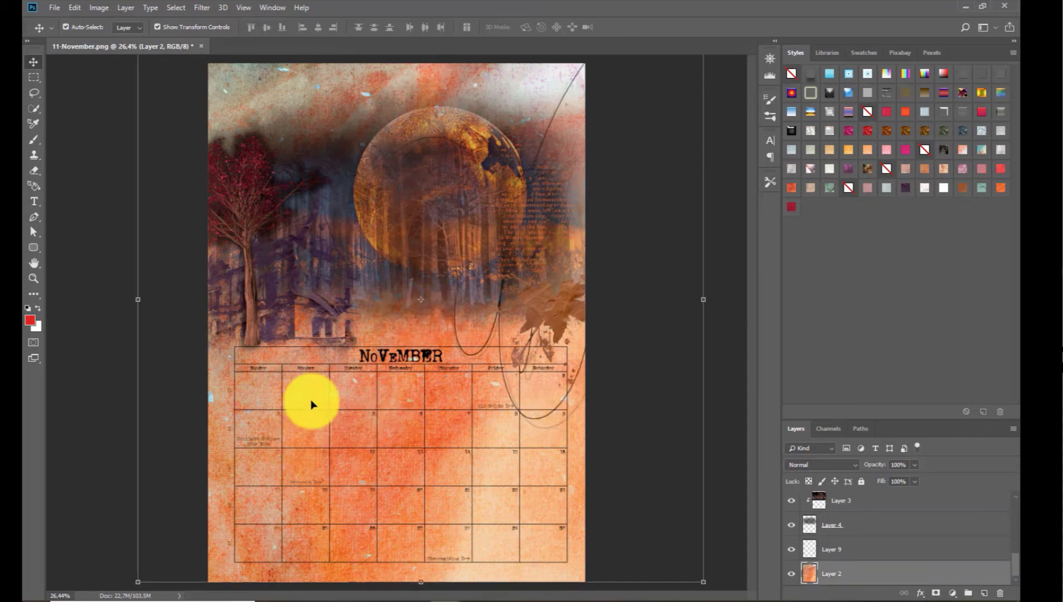
click(99, 8)
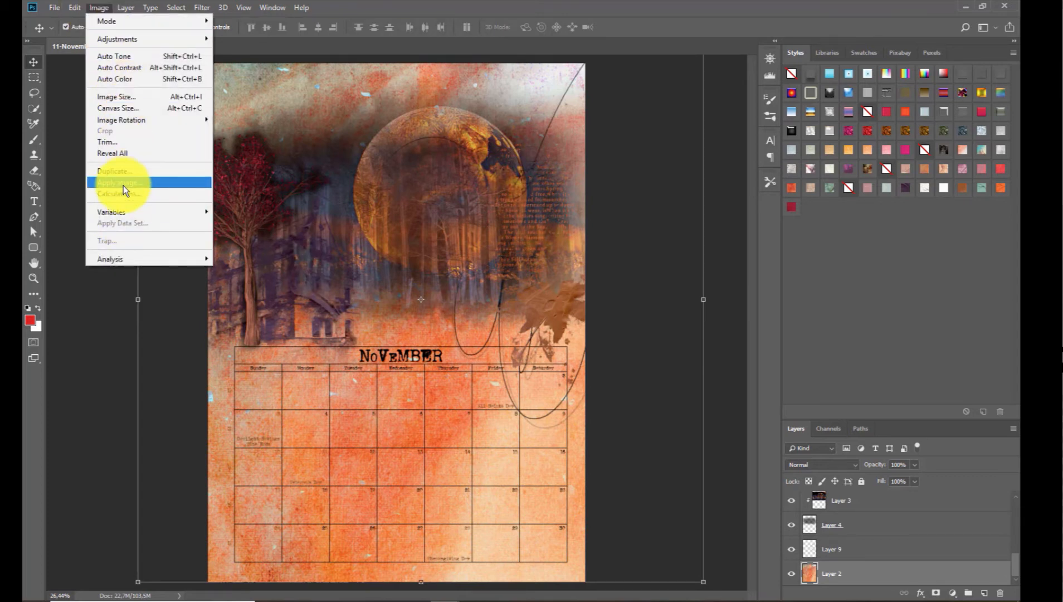
click(408, 438)
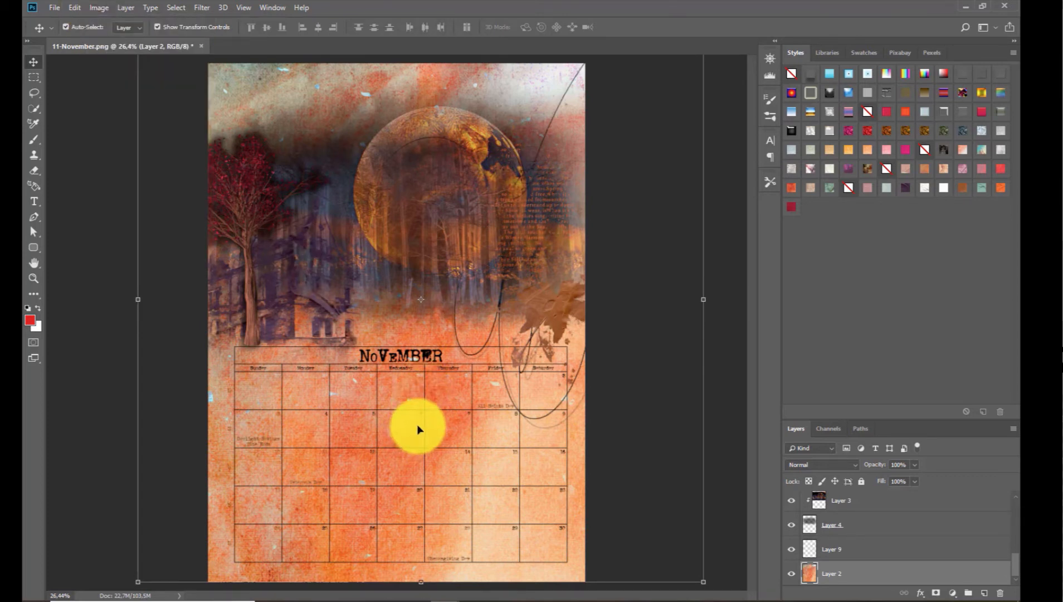